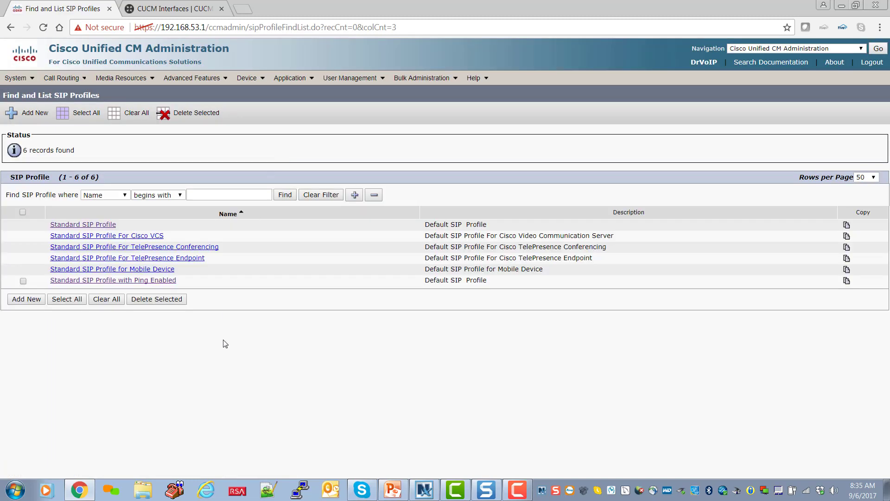
- Open the Standard SIP Profile and try enabling OPTIONS Ping for monitoring trunk destination status
left_click(84, 229)
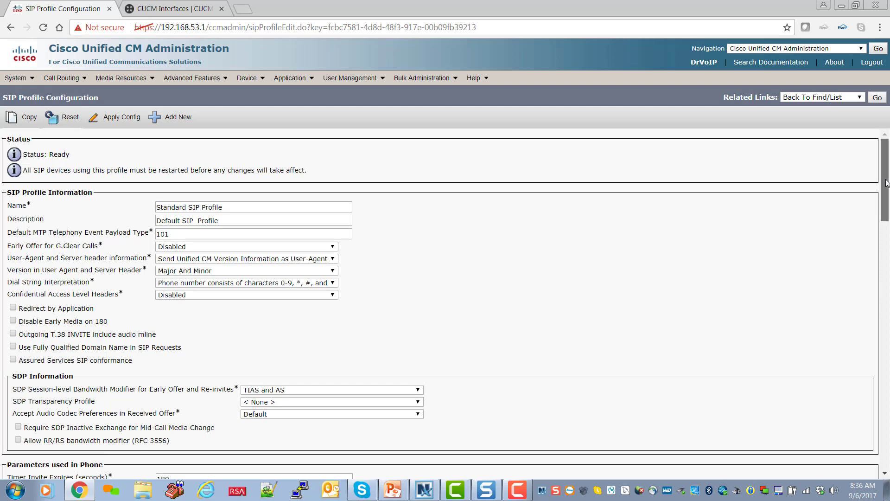
left_click_drag(886, 183, 888, 430)
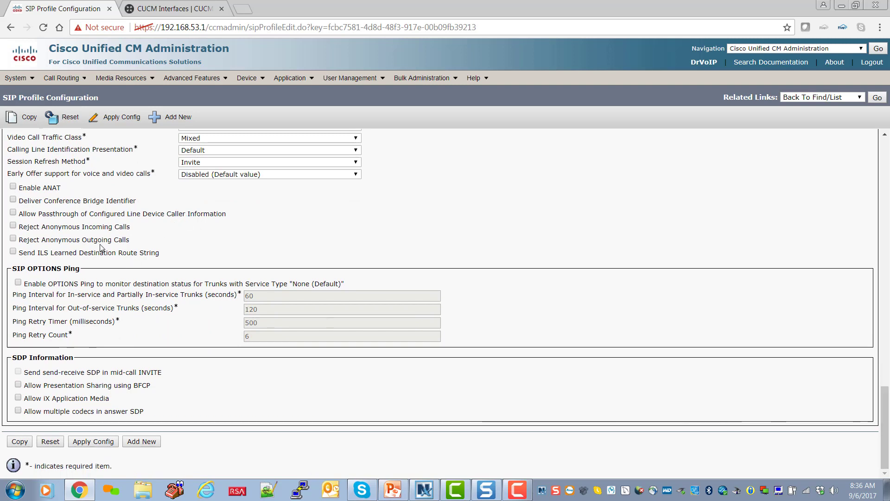
left_click(18, 282)
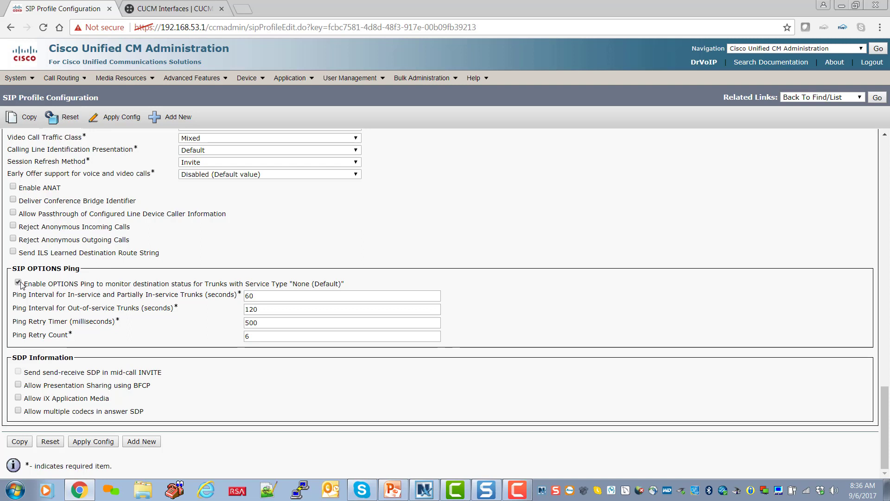
left_click(19, 283)
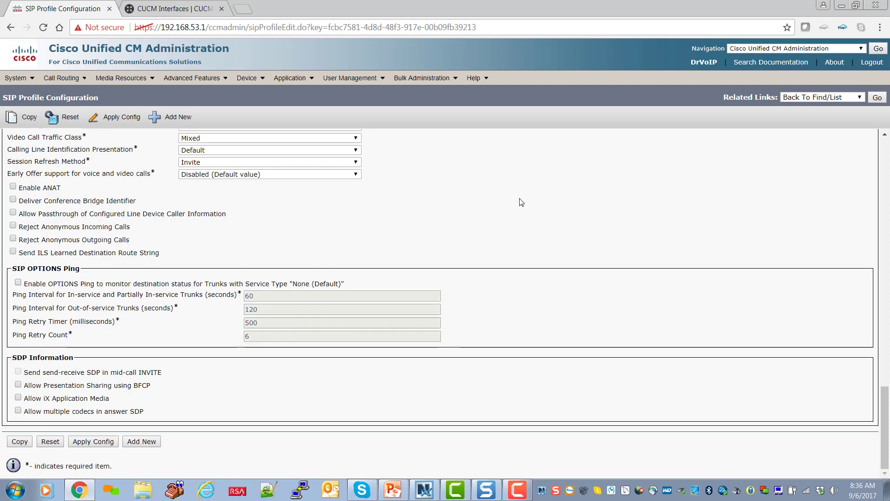
- List all configured trunks and open the configuration of the ShoreTel_US SIP trunk
left_click(246, 78)
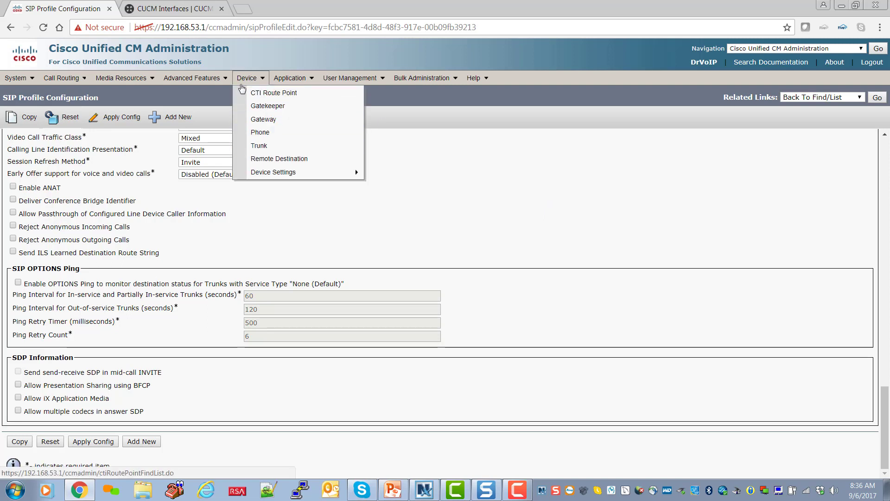
left_click(264, 151)
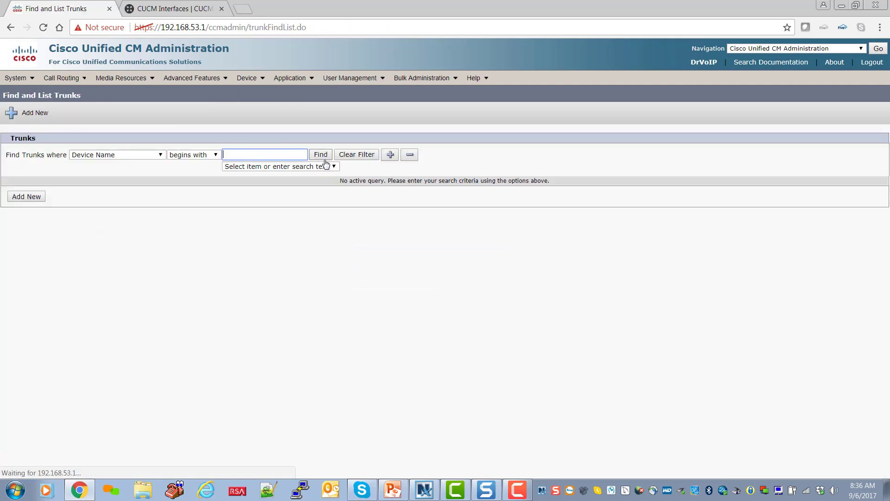
left_click(319, 155)
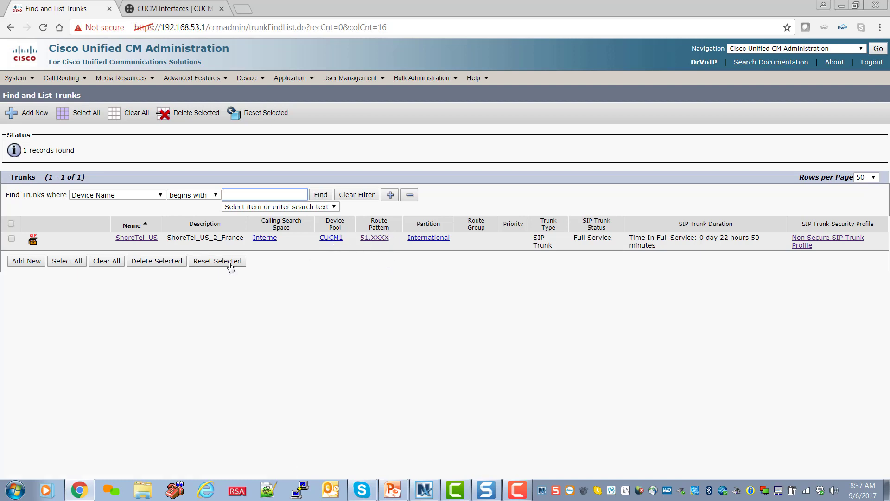
left_click(137, 238)
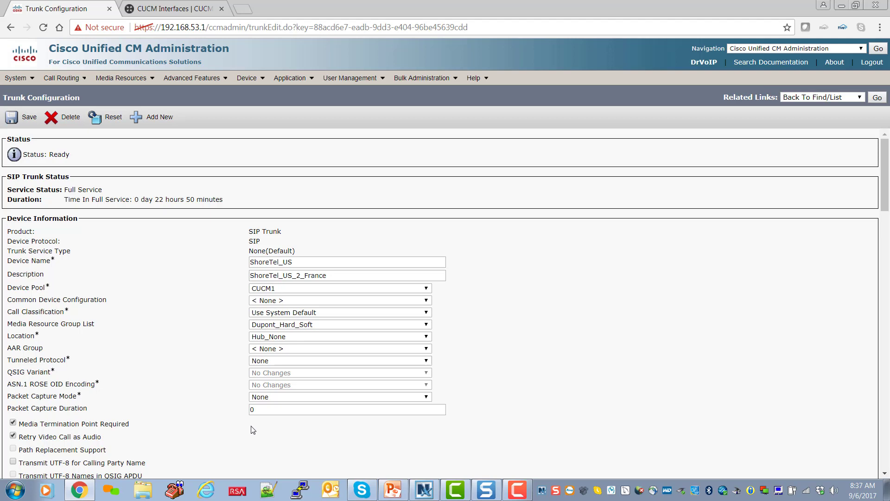
- Review the trunk's device and call routing settings, checking Significant Digits under Inbound Calls
left_click_drag(887, 194, 871, 239)
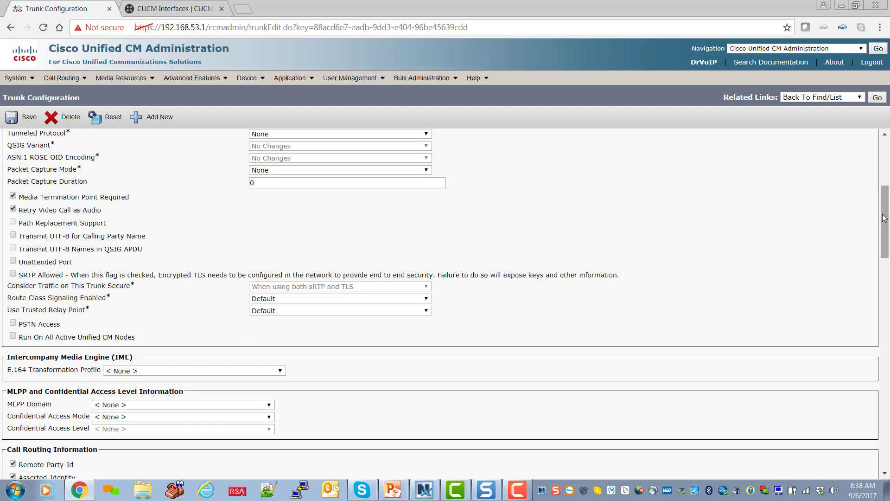
left_click_drag(885, 217, 886, 220)
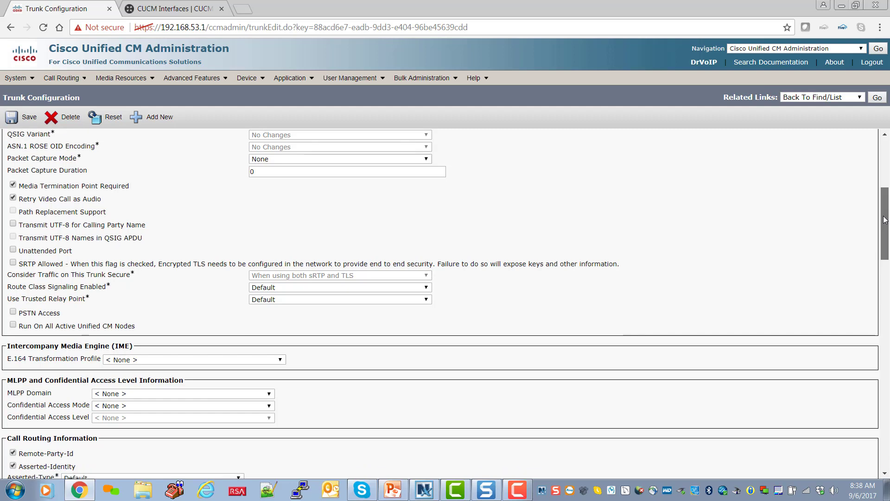
left_click_drag(886, 219, 885, 282)
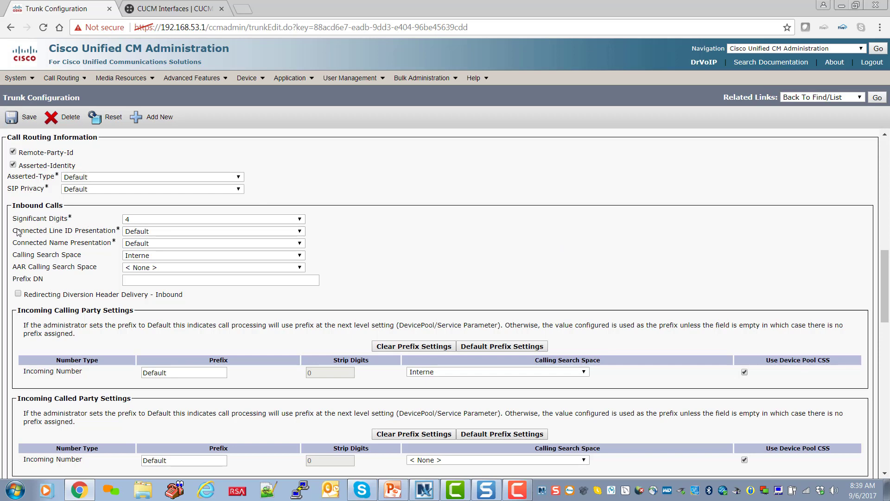
left_click_drag(16, 218, 82, 220)
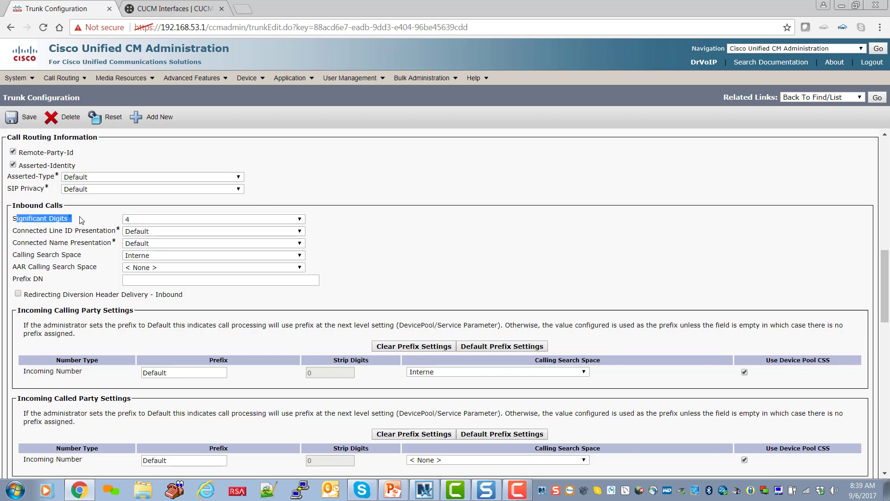
left_click(135, 220)
left_click(135, 219)
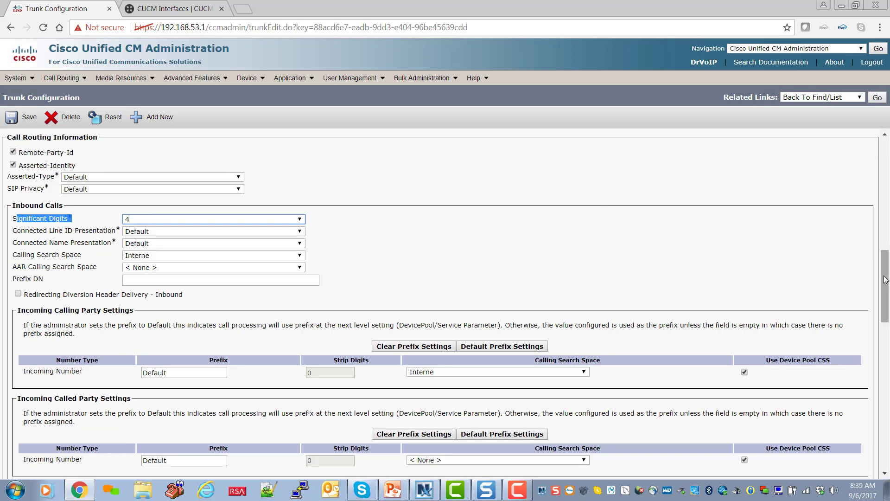
- Examine the trunk's SIP Information section, checking the destination address and the assigned SIP Trunk Security Profile and SIP Profile
left_click_drag(886, 278, 887, 403)
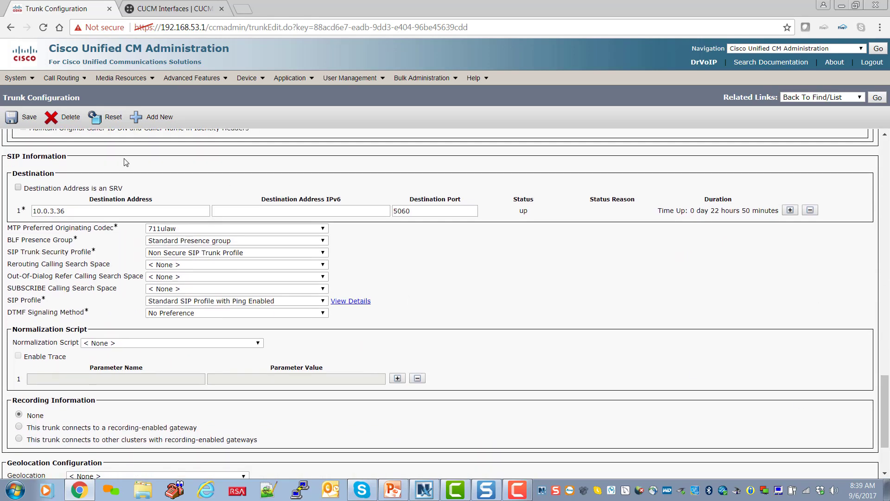
left_click(78, 210)
double_click(77, 209)
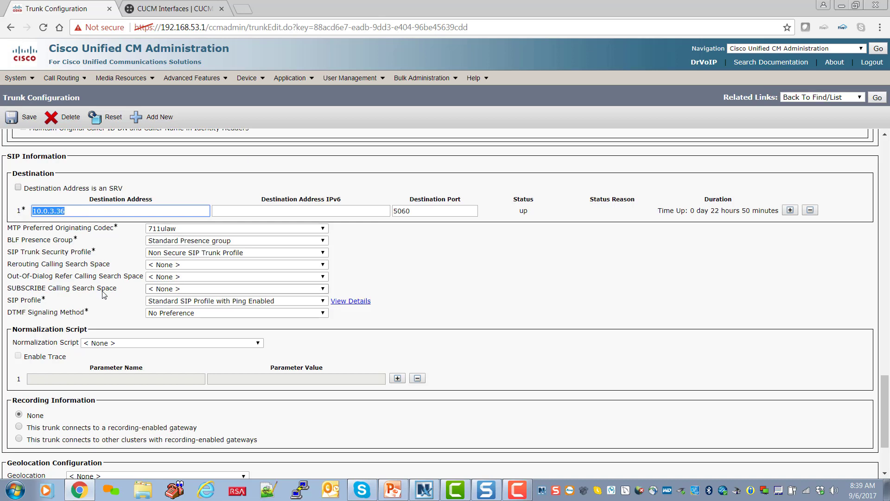
left_click(77, 211)
left_click_drag(77, 211, 42, 211)
left_click(77, 212)
double_click(60, 212)
left_click(85, 211)
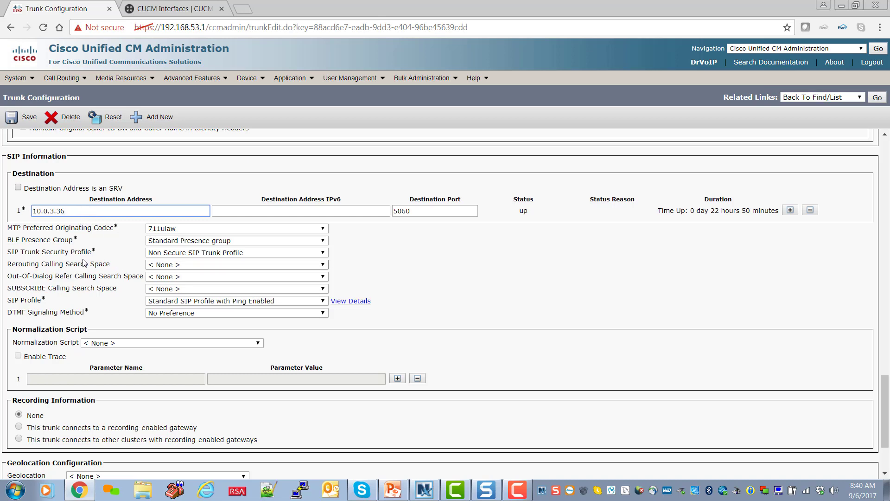
left_click_drag(8, 254, 103, 256)
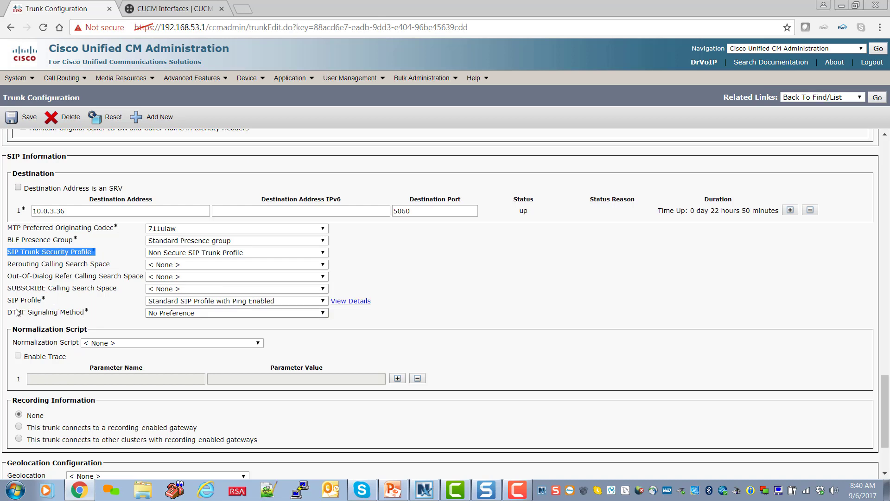
left_click_drag(8, 301, 39, 301)
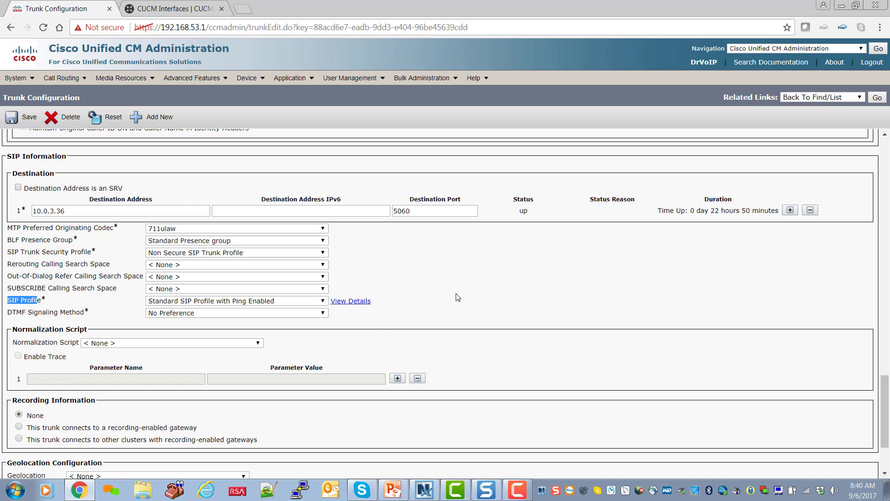
left_click(151, 119)
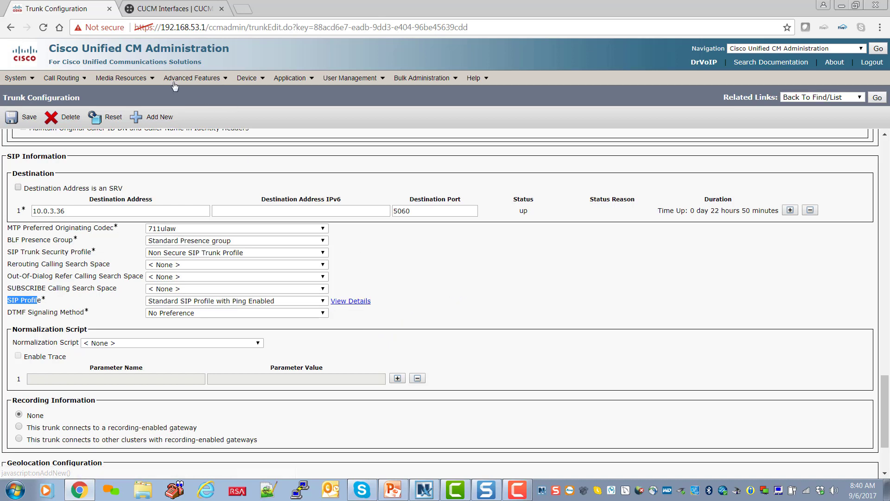
left_click(9, 29)
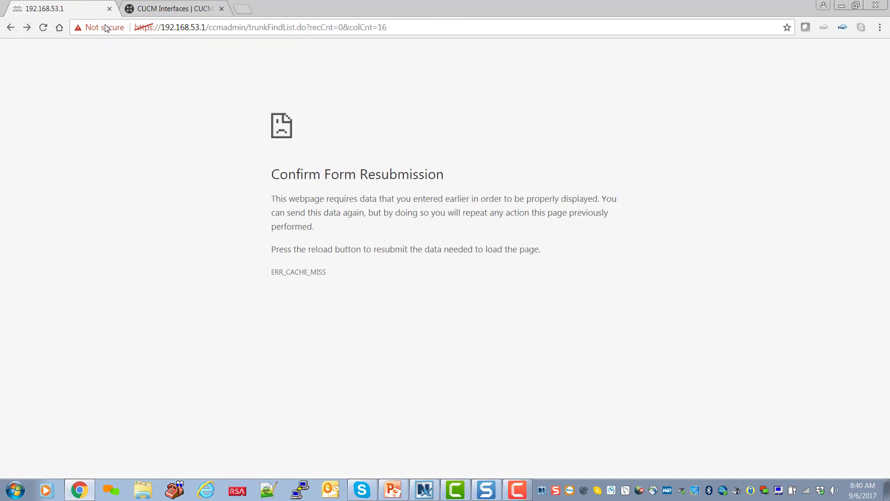
left_click(26, 28)
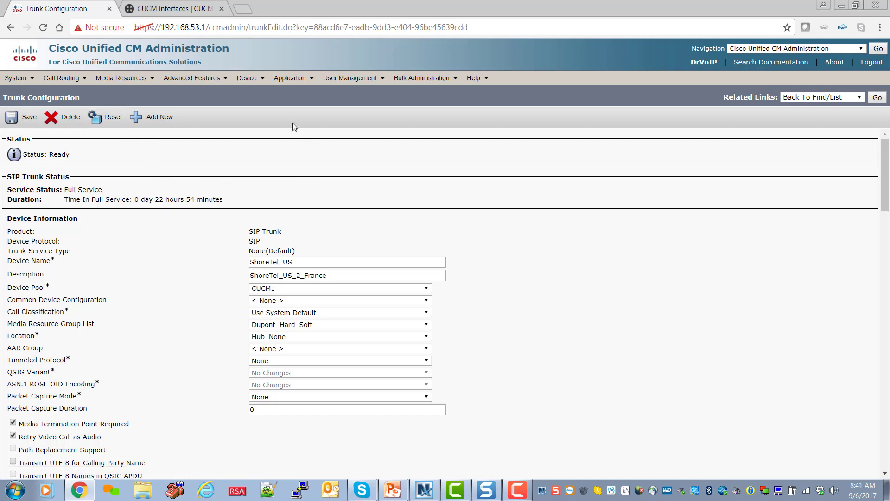
- Return to the trunk list and check the SIP Trunk Duration of the ShoreTel_US trunk
left_click(246, 80)
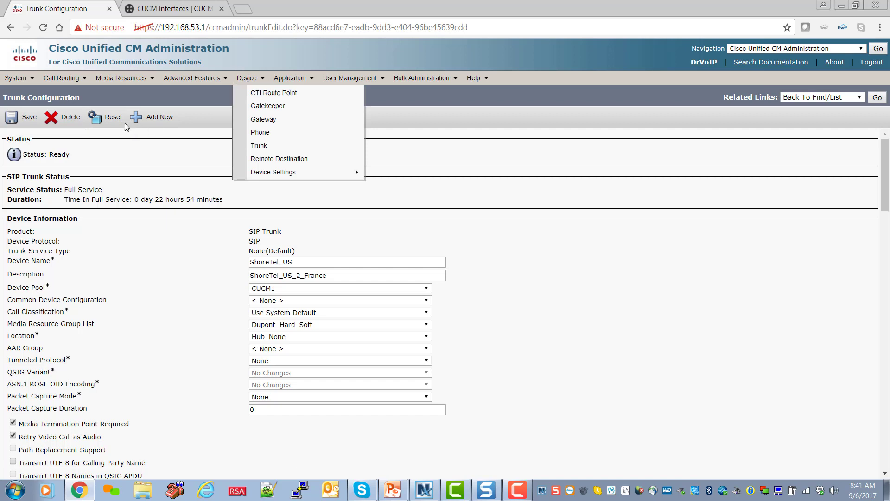
mouse_move(254, 80)
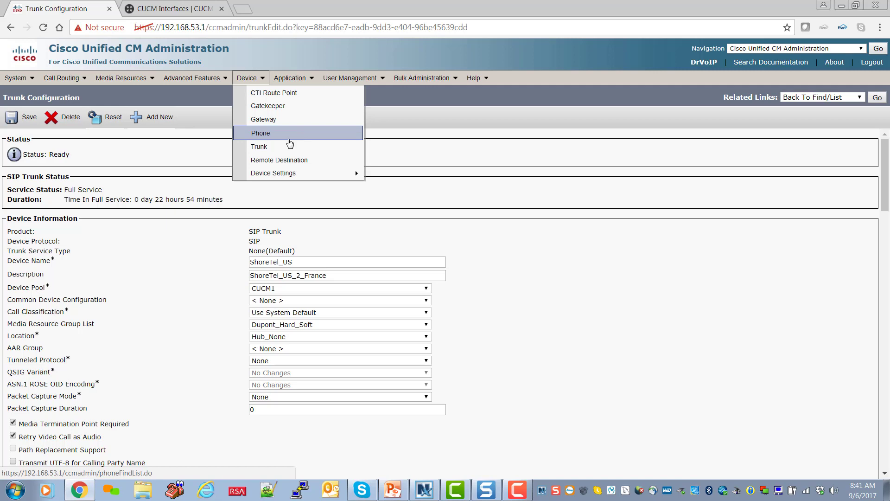
left_click(273, 151)
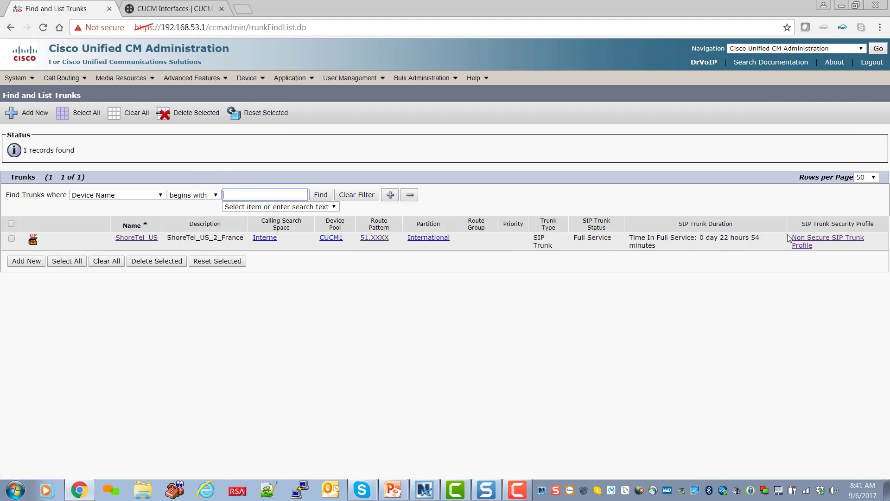
left_click_drag(764, 237, 629, 237)
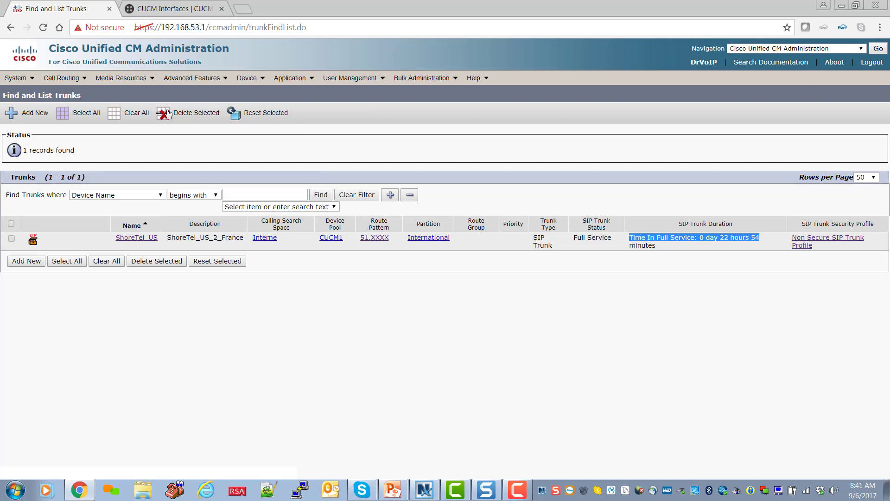
- List all route patterns and open the 51.XXXX pattern associated with the ShoreTel_US trunk
mouse_move(61, 78)
mouse_move(84, 138)
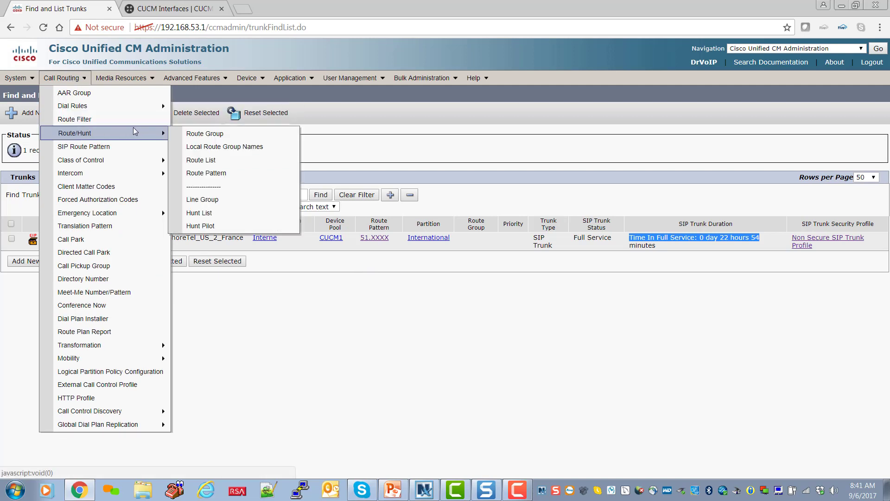
left_click(232, 179)
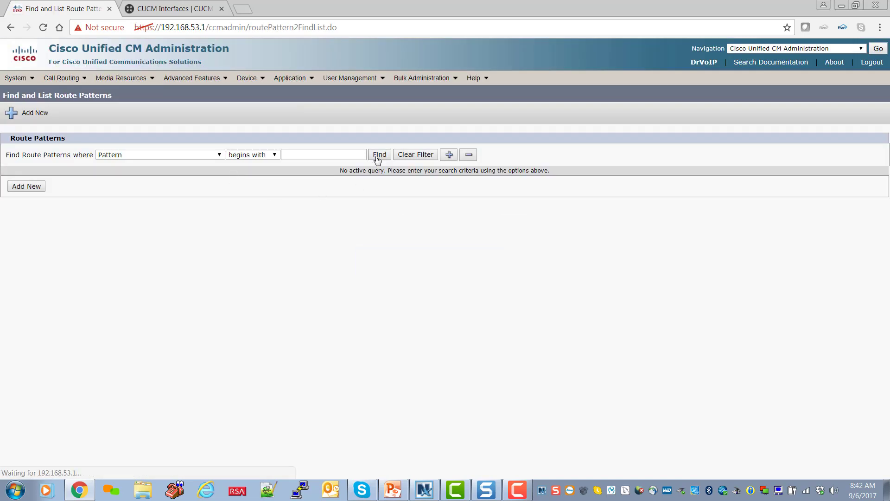
left_click(377, 156)
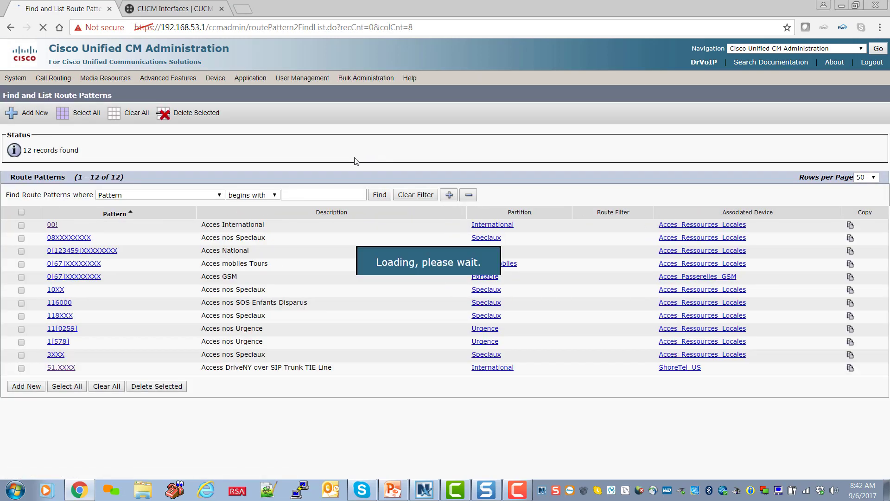
left_click(58, 369)
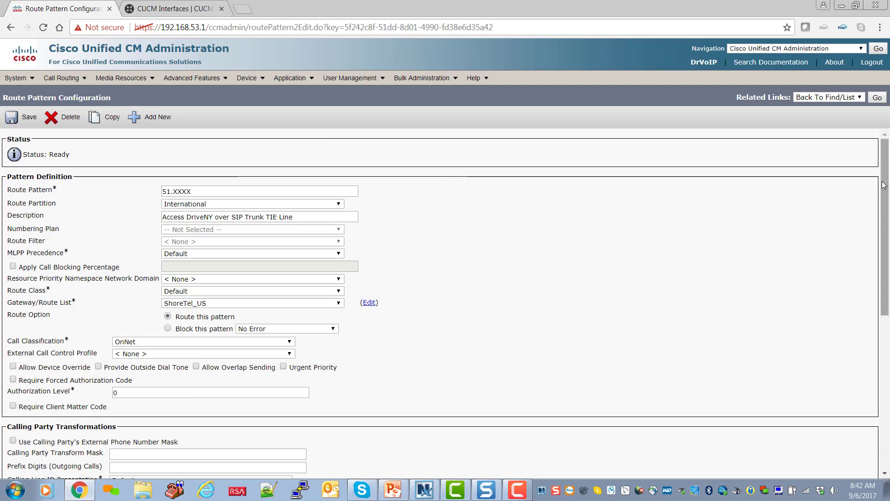
- Review the route pattern's Gateway/Route List assignment and the Discard Digits setting under Called Party Transformations
left_click_drag(887, 189, 887, 189)
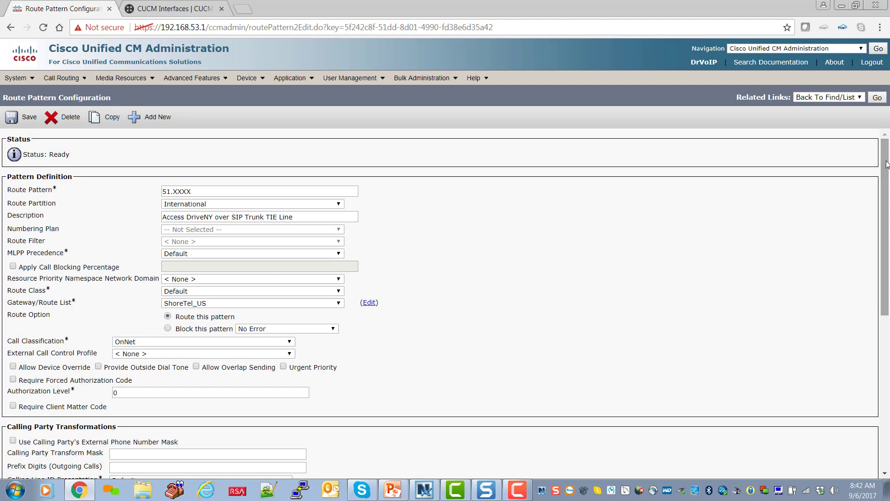
left_click_drag(886, 163, 888, 181)
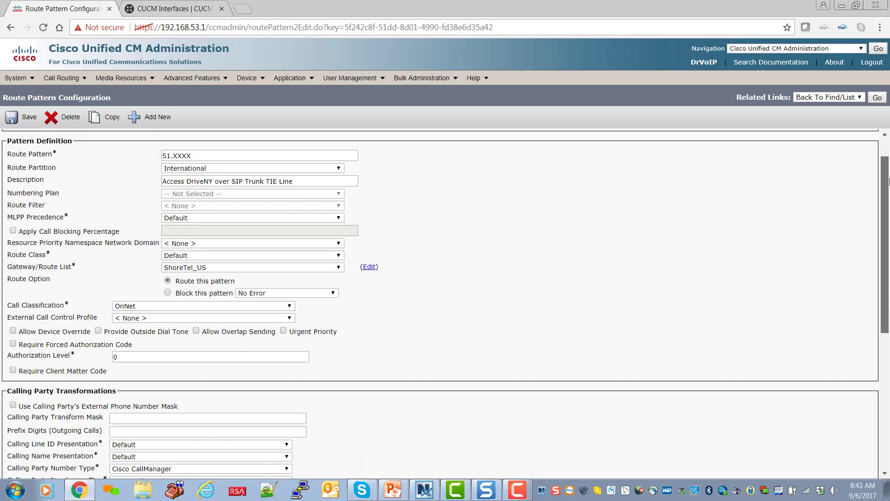
left_click_drag(889, 181, 888, 182)
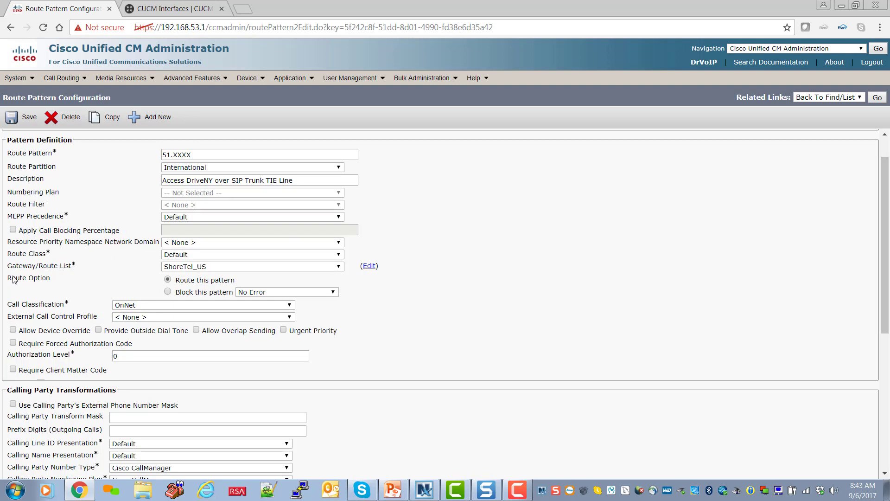
left_click_drag(9, 267, 81, 270)
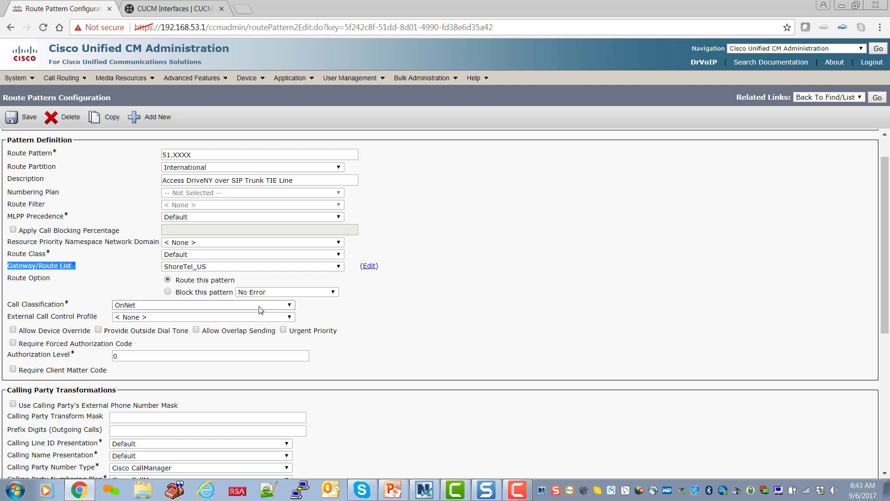
scroll(884, 197, "down", 1)
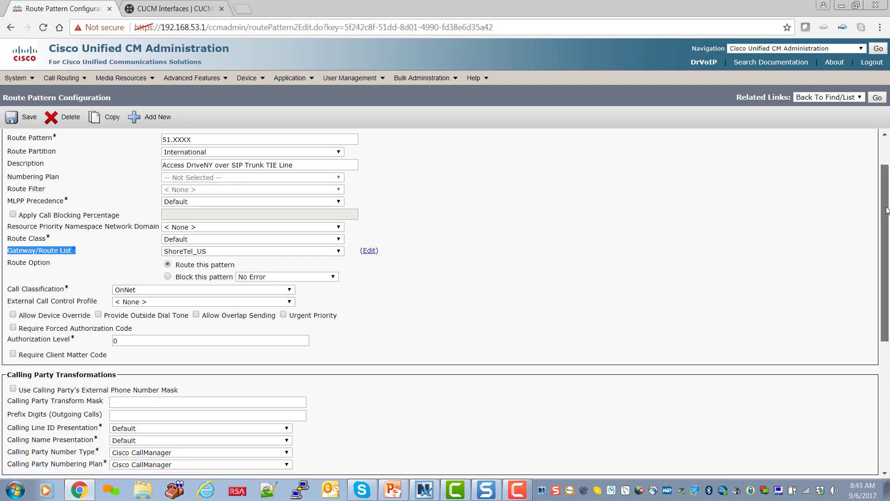
left_click_drag(886, 227, 887, 338)
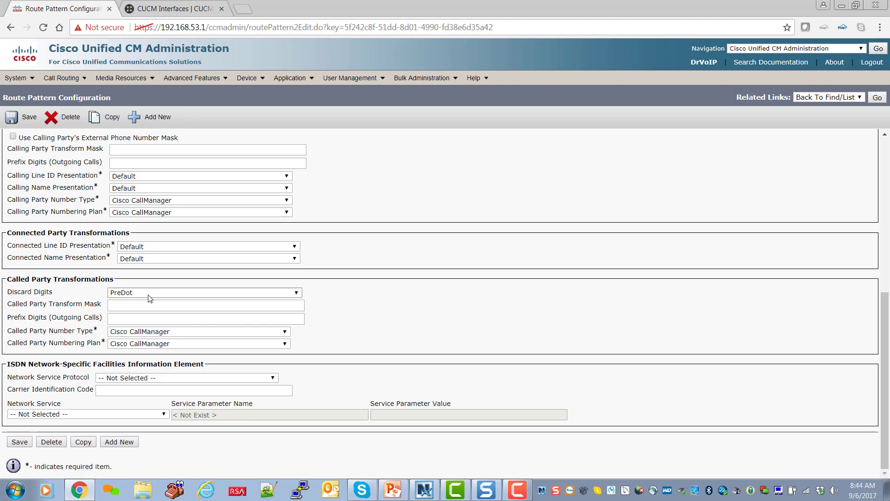
- Review the Pattern Definition settings of the 51.XXXX route pattern, including its Gateway/Route List assignment
left_click_drag(886, 329, 888, 146)
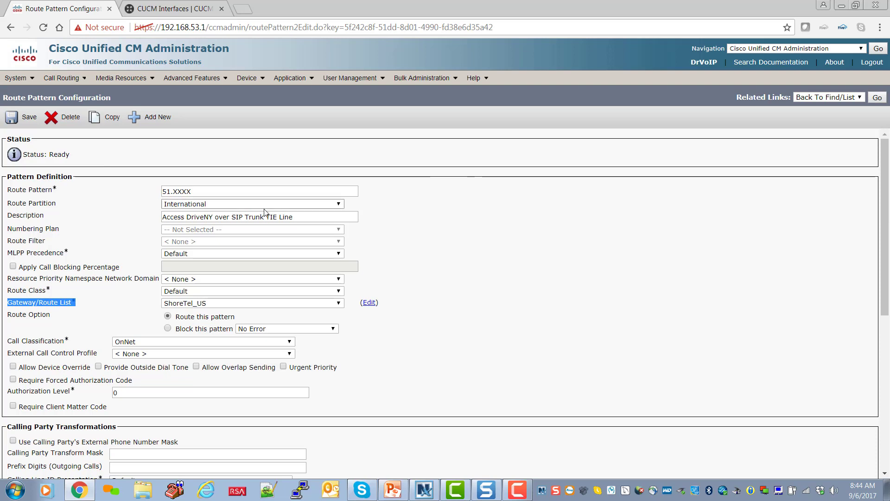
left_click_drag(886, 184, 884, 263)
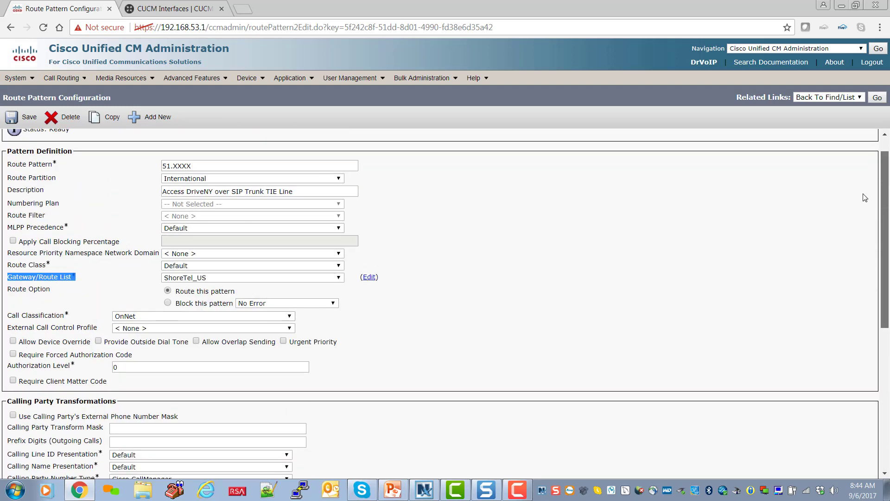
scroll(862, 192, "down", 1)
scroll(858, 189, "up", 2)
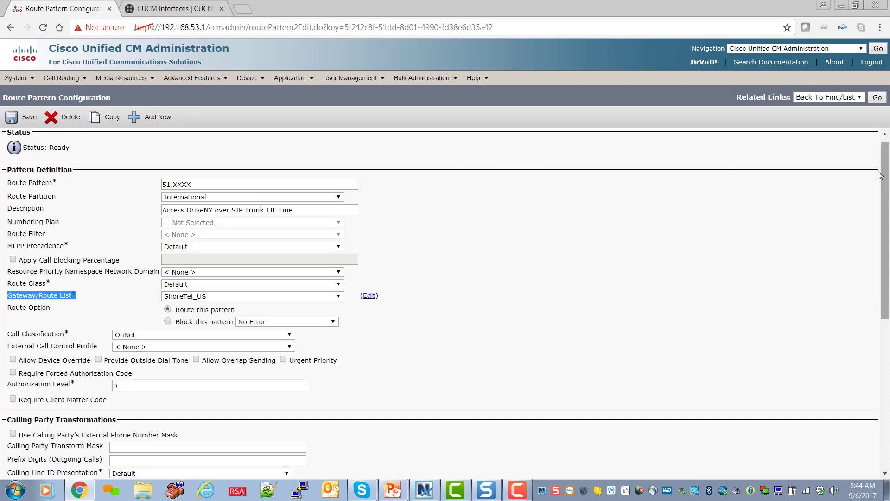
scroll(885, 171, "up", 1)
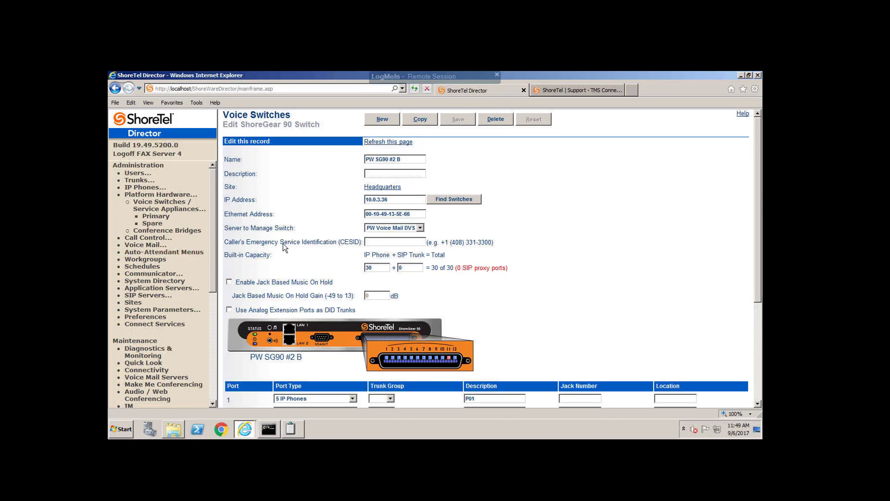
- Switch to ShoreTel Director and examine the ShoreGear 90 switch's built-in capacity and port types for SIP trunk allocation
left_click_drag(758, 255, 758, 313)
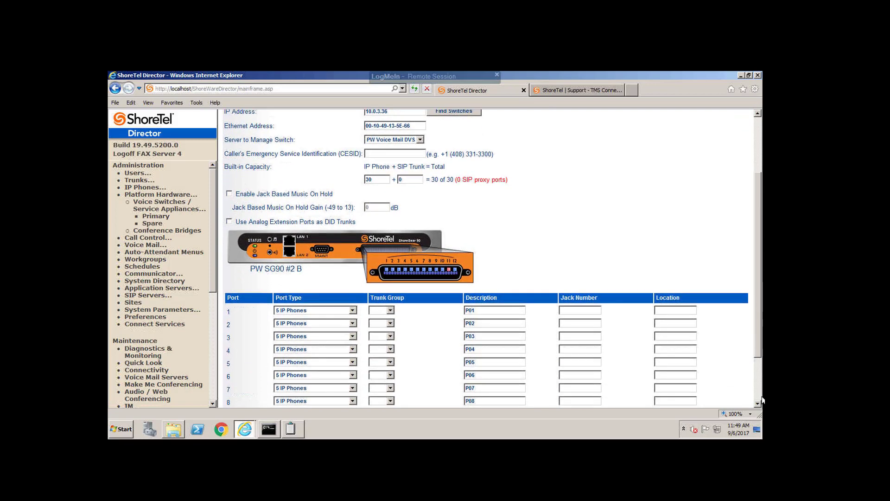
left_click_drag(763, 400, 758, 400)
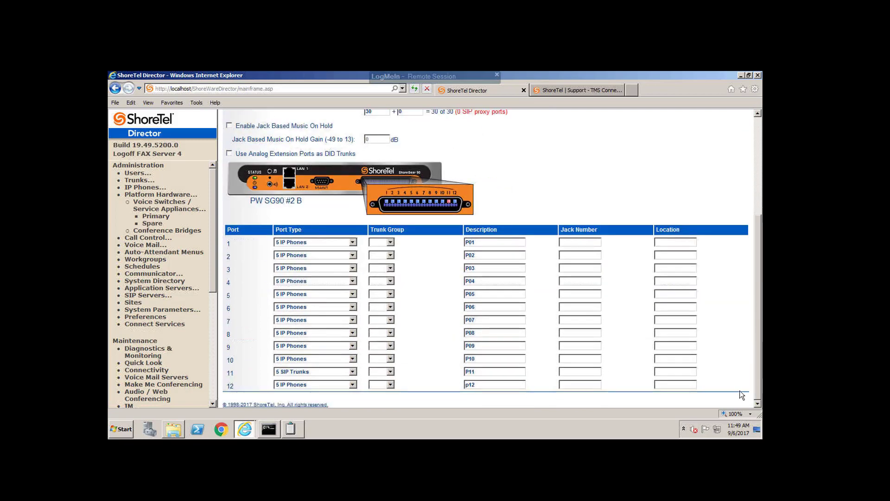
scroll(582, 324, "up", 4)
scroll(717, 270, "down", 2)
scroll(723, 274, "up", 1)
scroll(749, 284, "down", 1)
scroll(752, 376, "down", 4)
left_click_drag(759, 230, 742, 182)
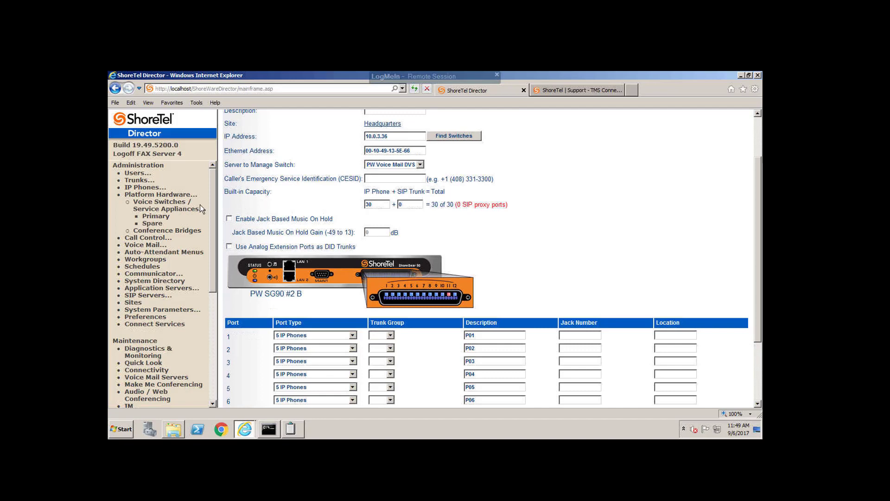
- List the ShoreTel trunk groups and open the France_TIE SIP trunk group
left_click(137, 181)
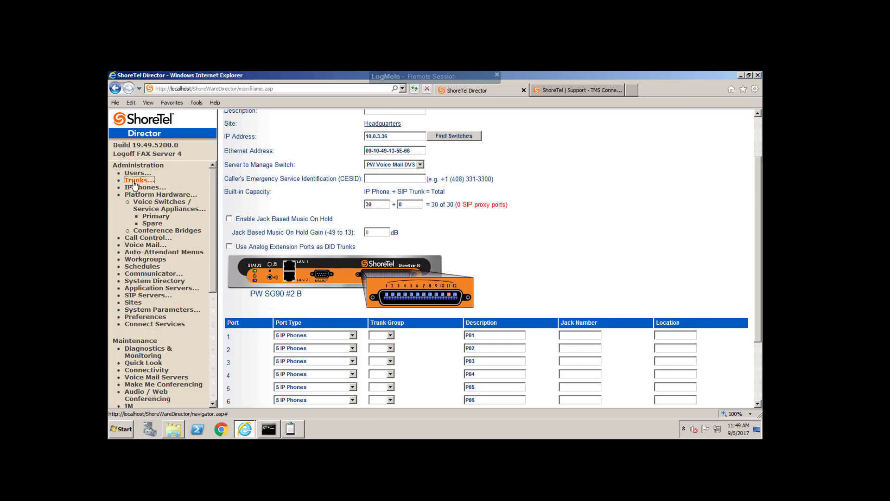
left_click(149, 195)
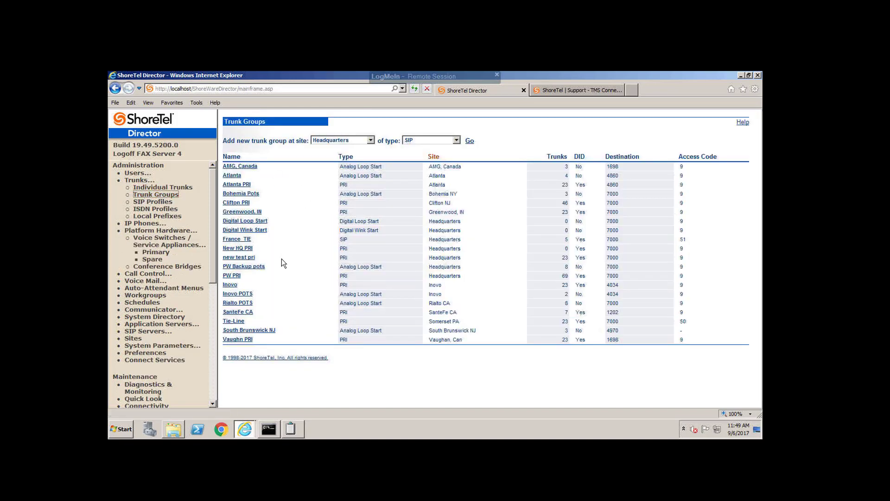
left_click(233, 240)
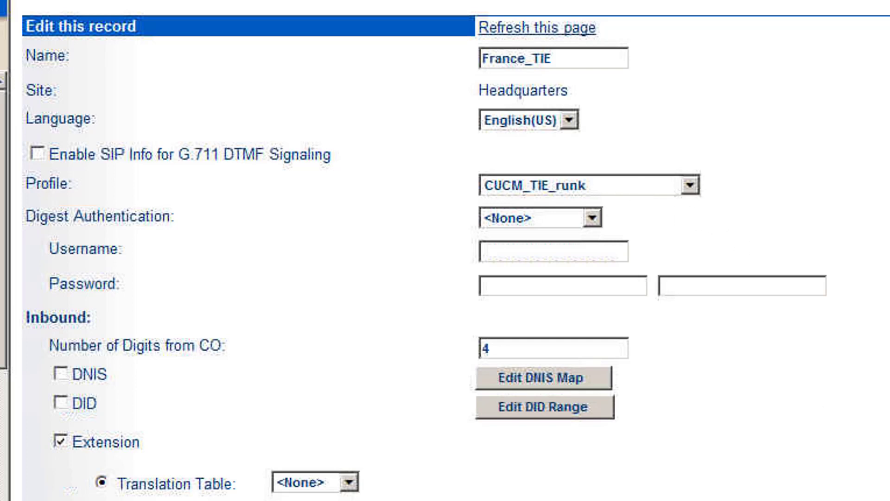
- Review the France_TIE trunk group's Inbound, Tandem Trunking and outbound Network Call Routing settings
scroll(874, 297, "down", 5)
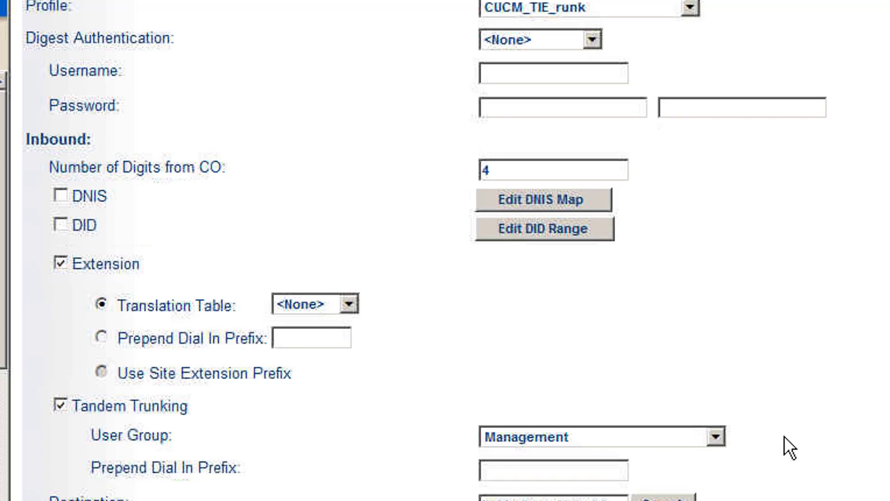
scroll(417, 251, "down", 3)
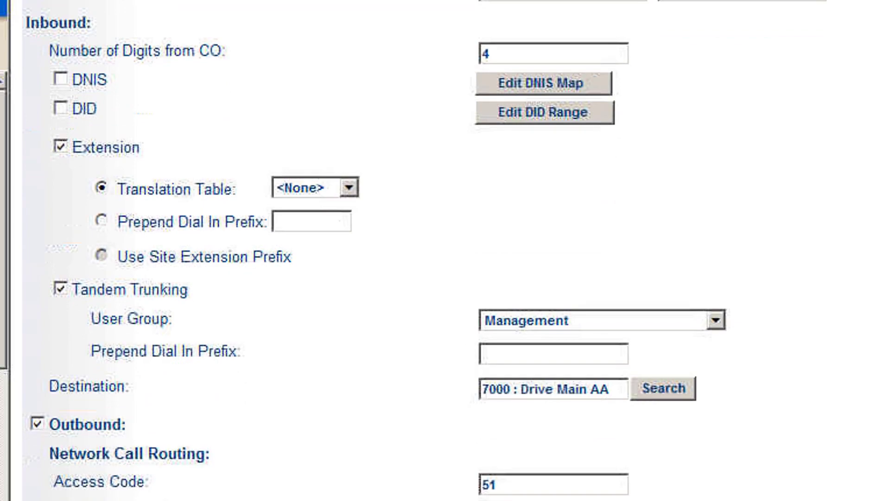
scroll(445, 250, "down", 6)
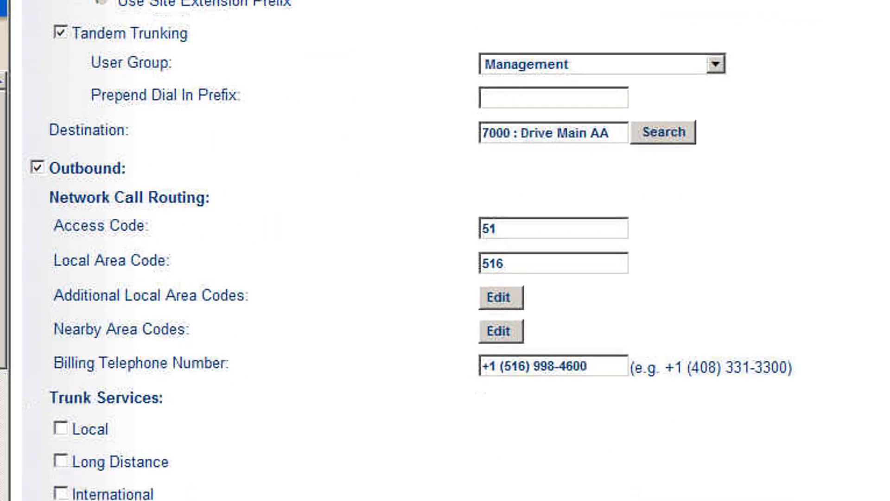
- Examine the trunk group's Trunk Services and Trunk Digit Manipulation options, focusing on original caller information and caller ID blocking
scroll(445, 250, "down", 8)
scroll(445, 251, "up", 14)
scroll(445, 251, "down", 14)
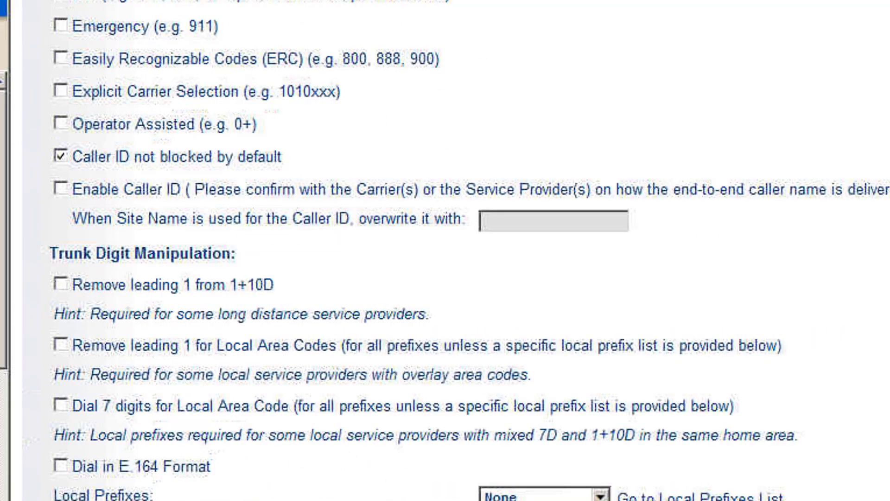
scroll(445, 250, "up", 5)
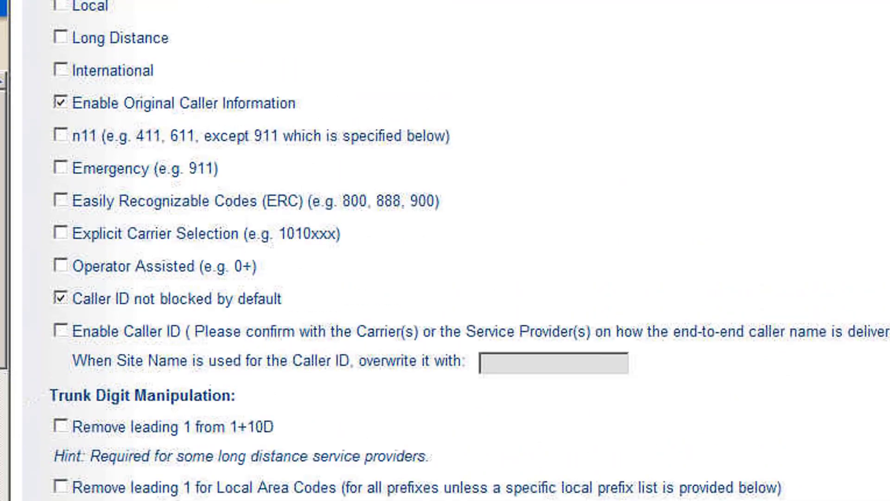
scroll(445, 251, "down", 2)
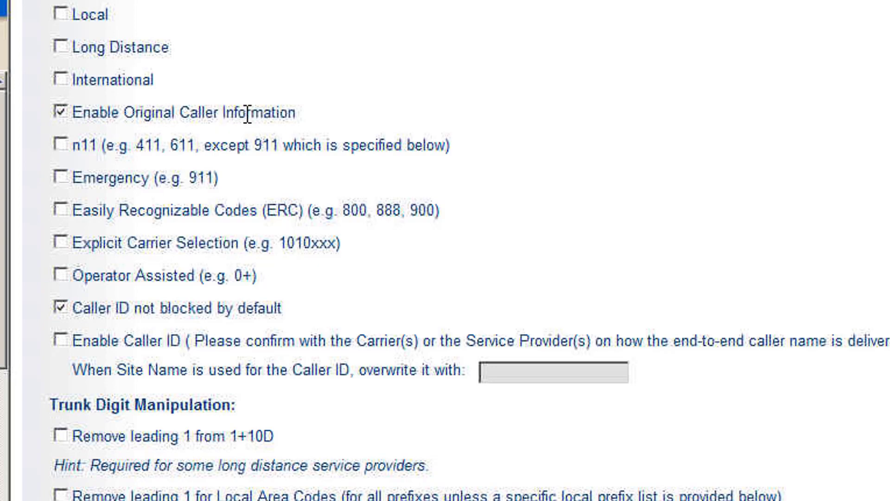
left_click_drag(76, 307, 281, 308)
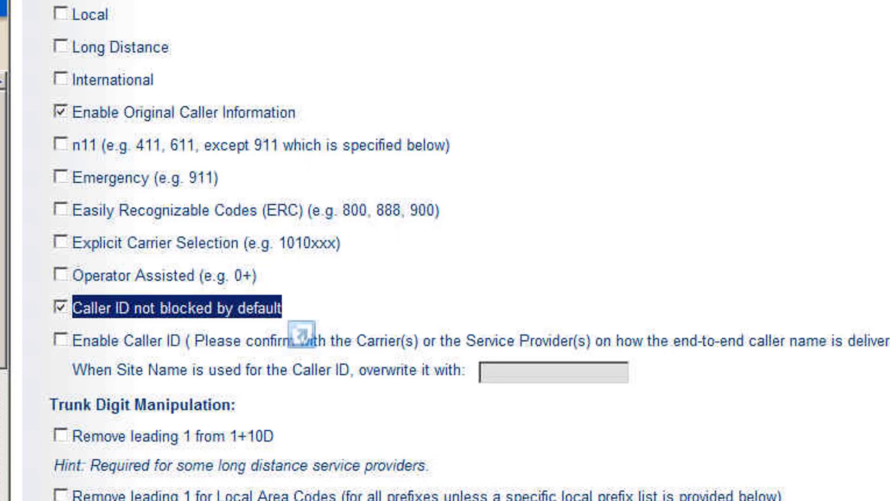
- Return to the start of the trunk group record and check the available Digest Authentication options without changing the selection
scroll(445, 250, "up", 10)
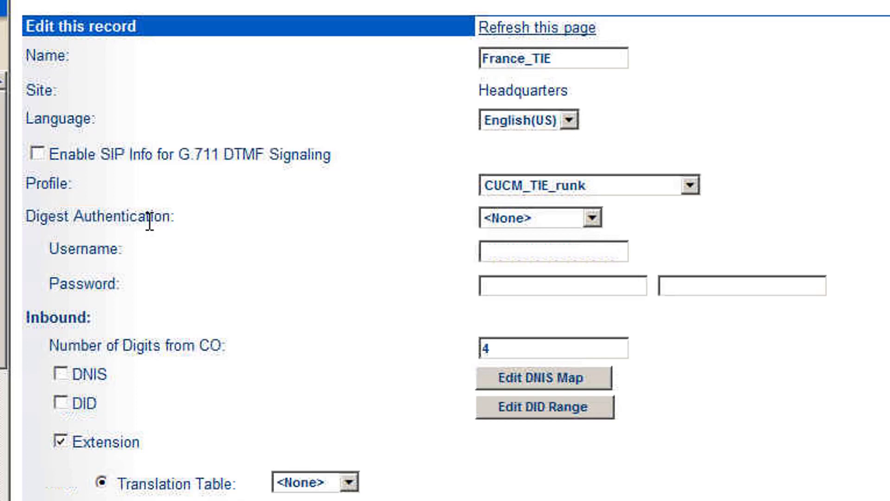
left_click(592, 217)
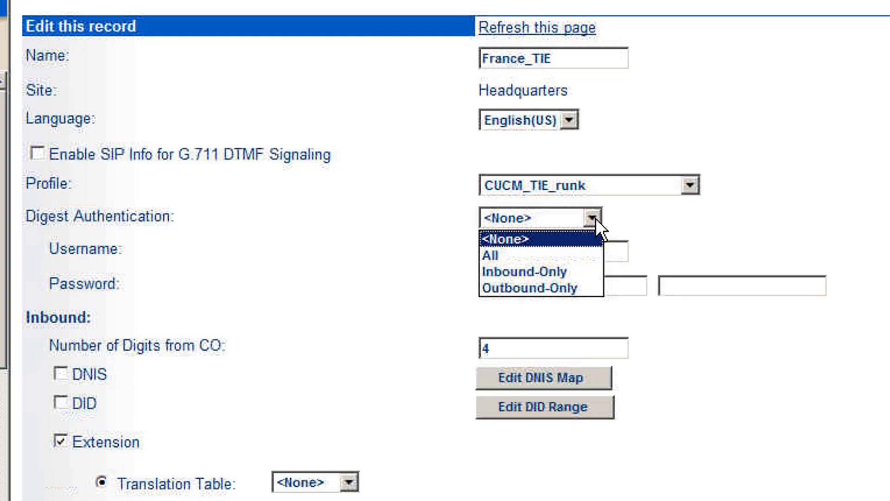
left_click(310, 193)
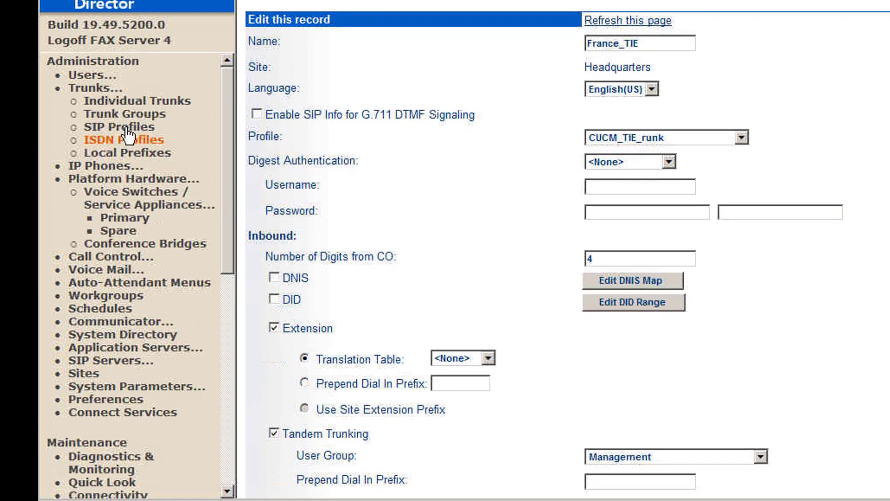
- Open the Default Tie Trunk SIP profile, examine its System Parameters, and return to the SIP profile list
left_click(126, 130)
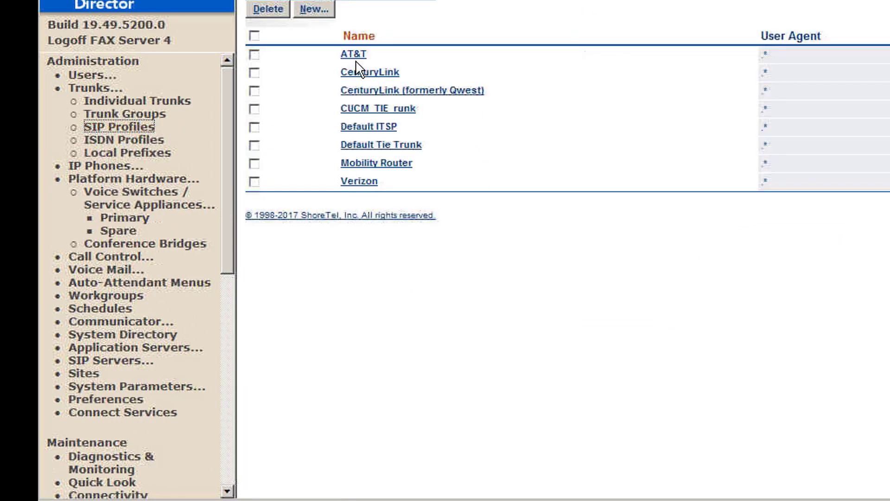
left_click(383, 149)
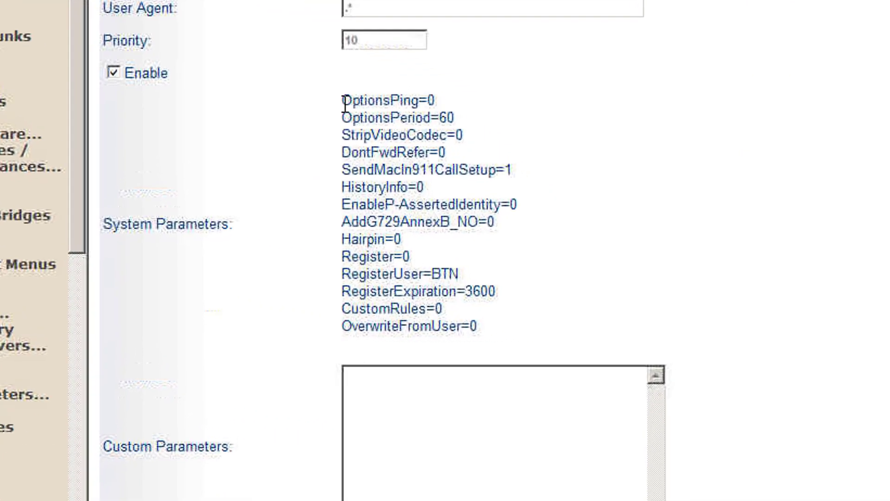
left_click_drag(439, 152, 550, 224)
left_click_drag(449, 176, 471, 332)
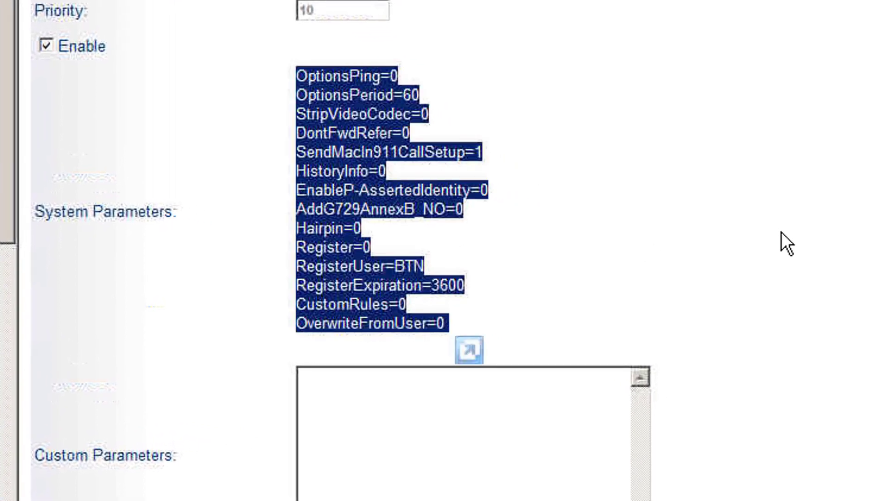
left_click(382, 429)
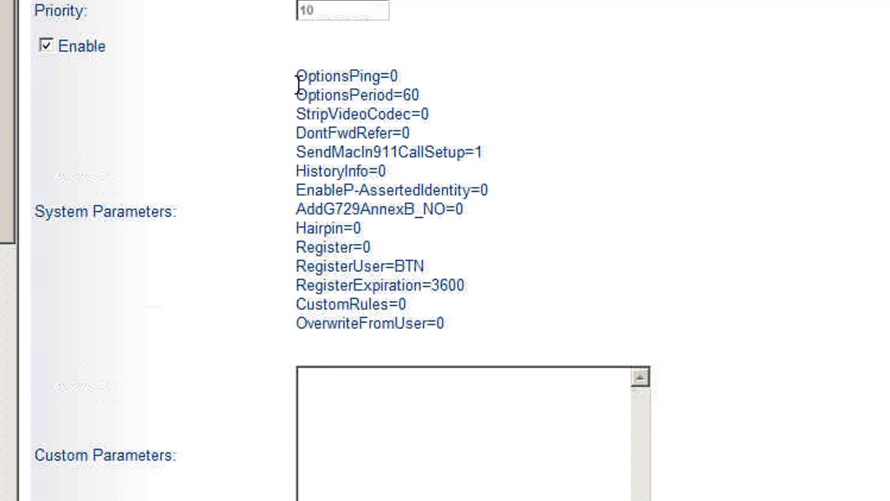
left_click_drag(298, 83, 408, 76)
left_click(339, 416)
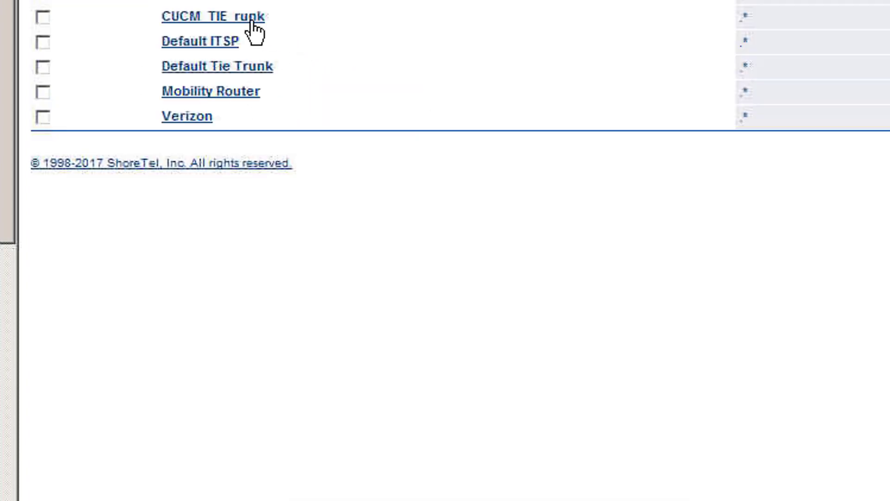
- Open the CUCM_TIE_runk SIP profile and view its Custom Parameters alongside the System Parameters
left_click(194, 17)
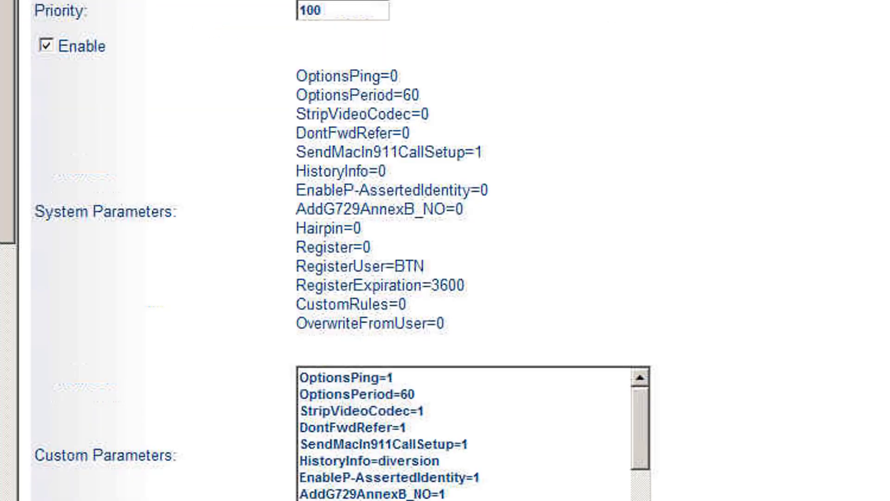
scroll(342, 250, "down", 2)
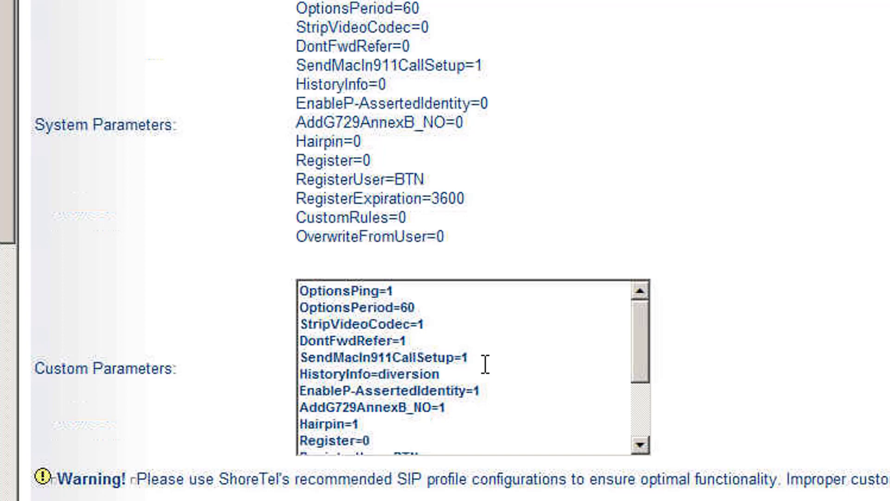
left_click(640, 366)
mouse_move(638, 355)
left_mouse_down()
mouse_move(646, 372)
mouse_move(641, 358)
left_mouse_up()
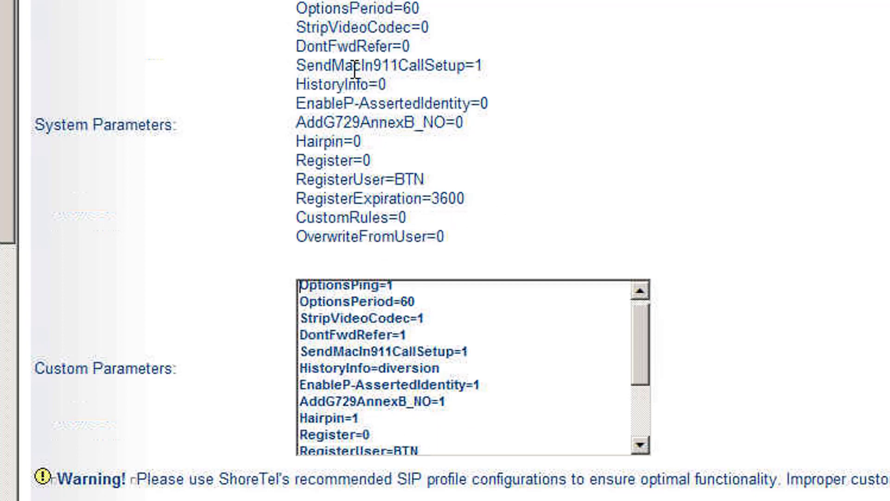
- Compare the StripVideoCodec, EnableP-AssertedIdentity, AddG729AnnexB_NO and Hairpin entries between the profile's system and custom parameters
left_click_drag(298, 27, 453, 25)
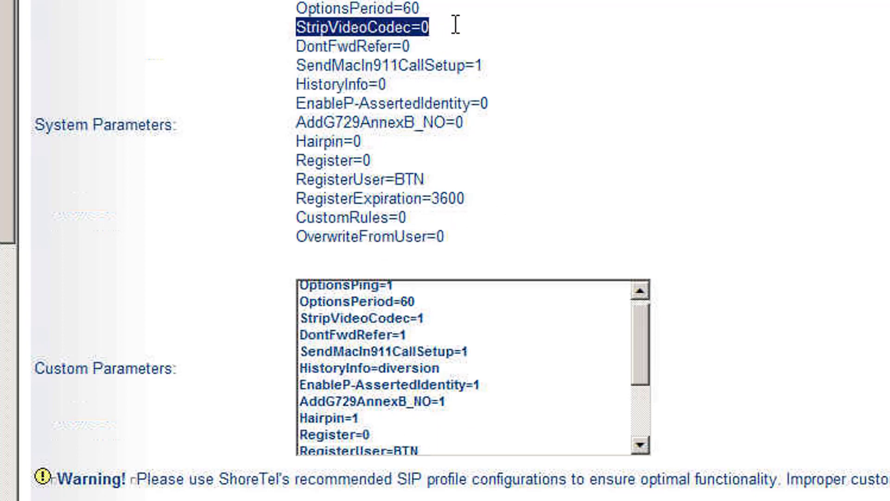
left_click_drag(297, 103, 516, 96)
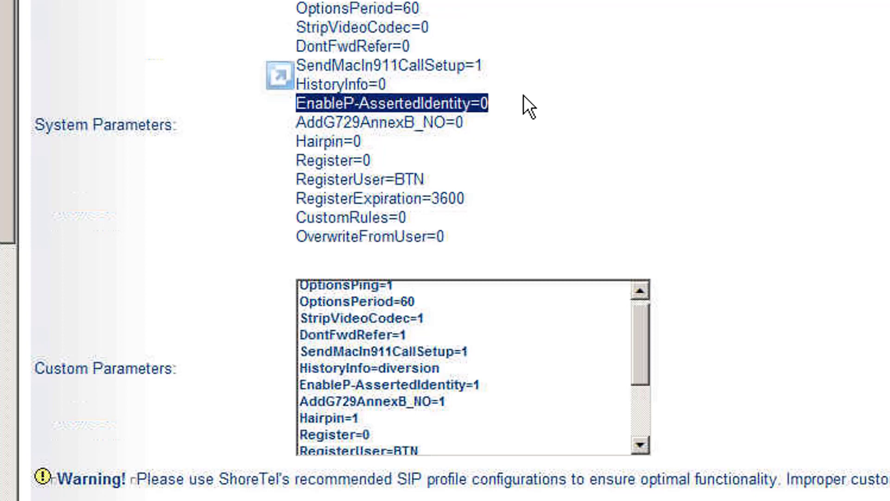
left_click_drag(299, 142, 404, 122)
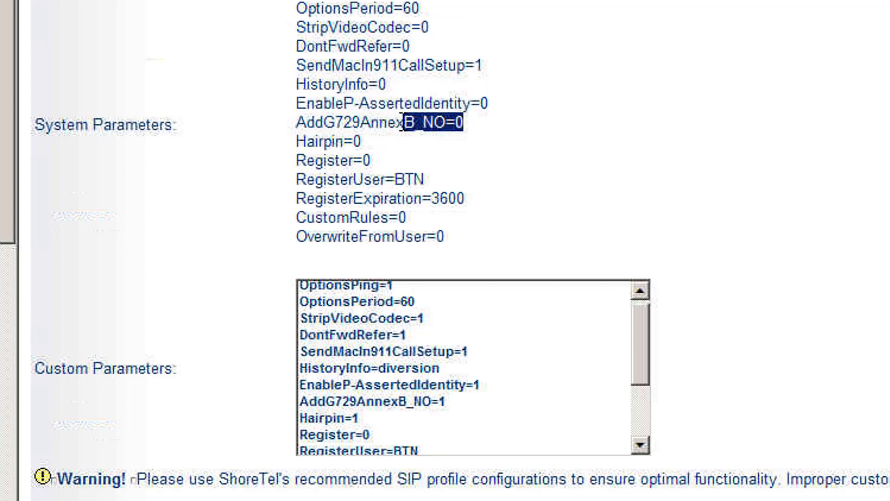
left_click_drag(300, 418, 378, 413)
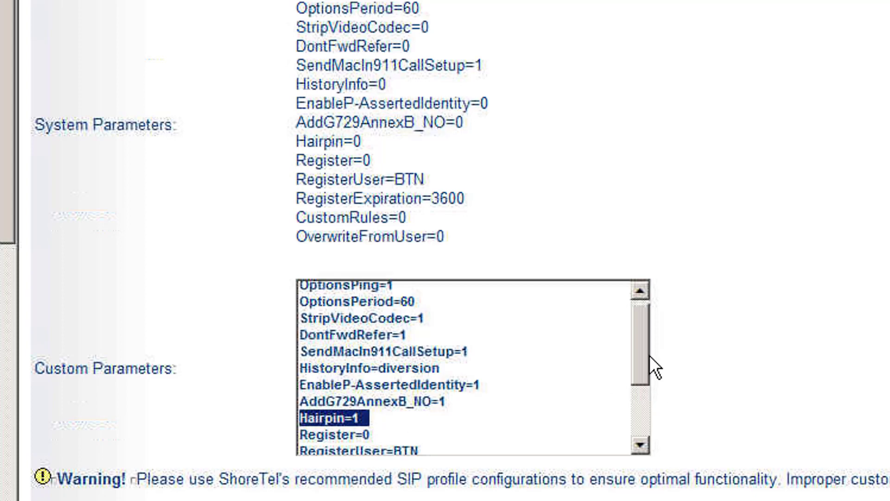
- Check the remaining Custom Parameters at the end of the list, highlighting the 1CodecAnswer entry
left_click_drag(638, 354, 644, 380)
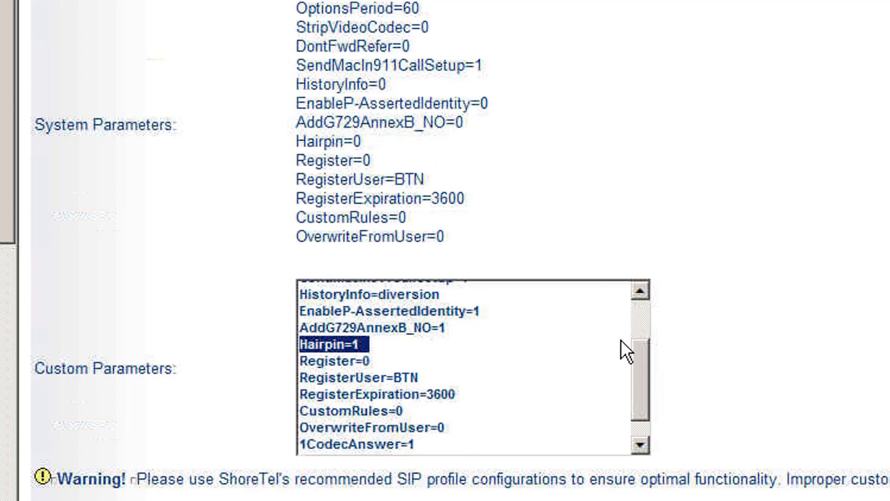
left_click_drag(634, 375, 646, 428)
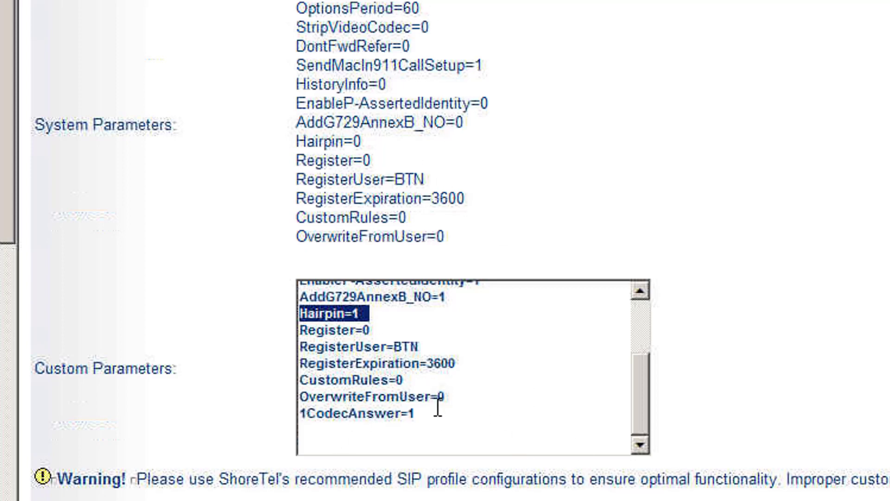
left_click_drag(417, 417, 280, 411)
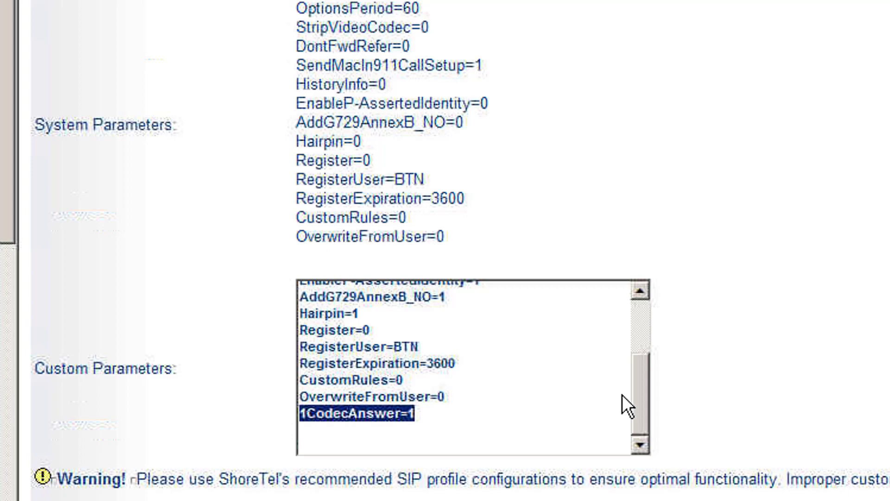
- Read through the CUCM_TIE_runk profile's Custom Parameters from OptionsPing at the start to 1CodecAnswer at the end
left_click_drag(639, 391, 627, 302)
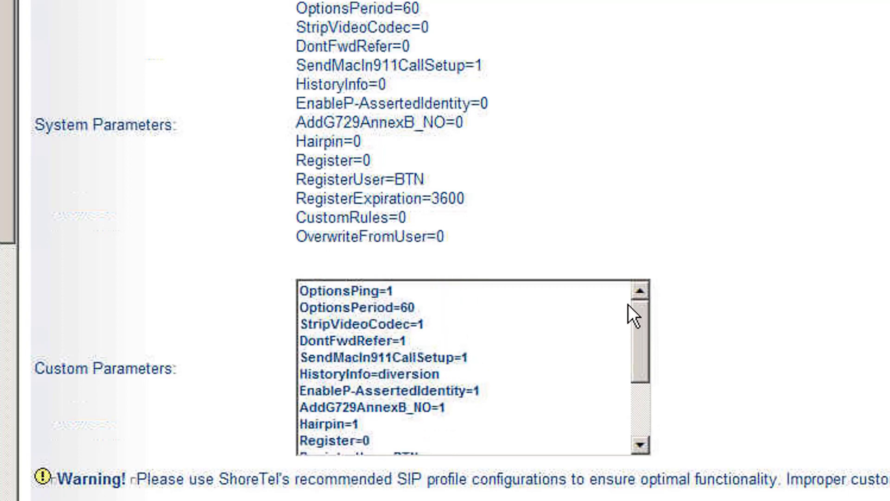
left_click_drag(642, 342, 657, 443)
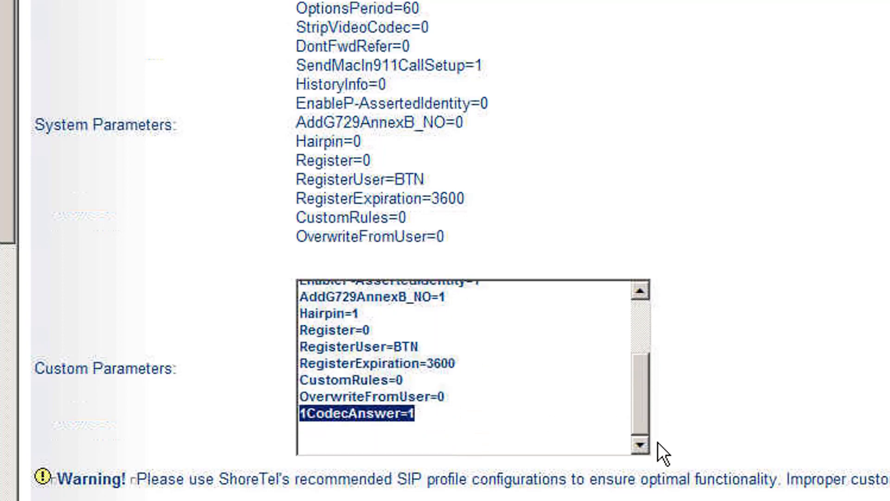
left_click_drag(643, 400, 631, 340)
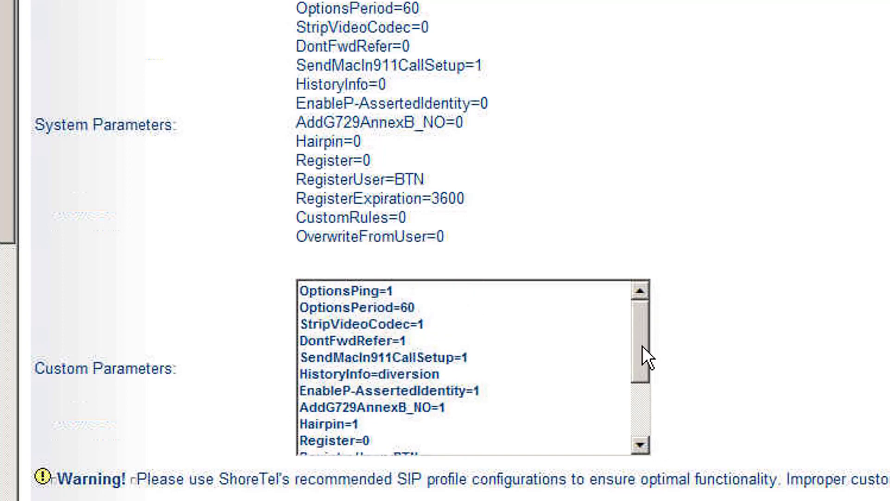
left_click(639, 445)
left_click(639, 444)
left_click(639, 444)
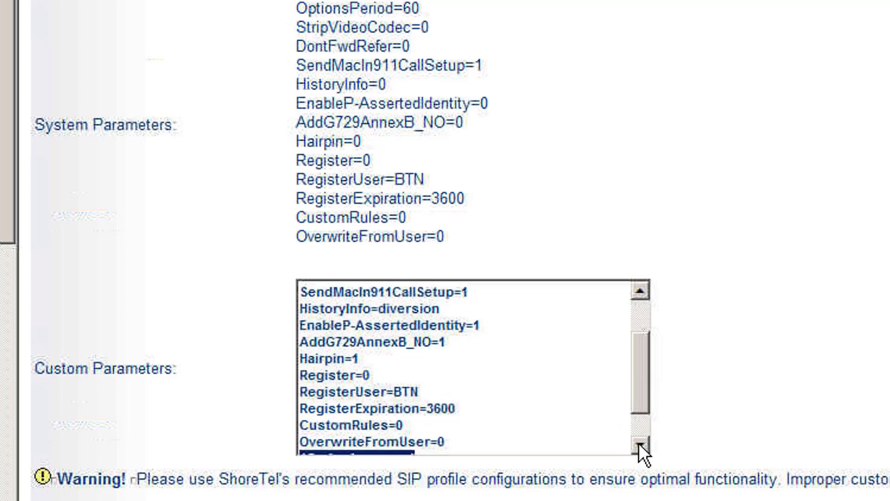
left_click(639, 444)
left_click(639, 444)
left_click(640, 444)
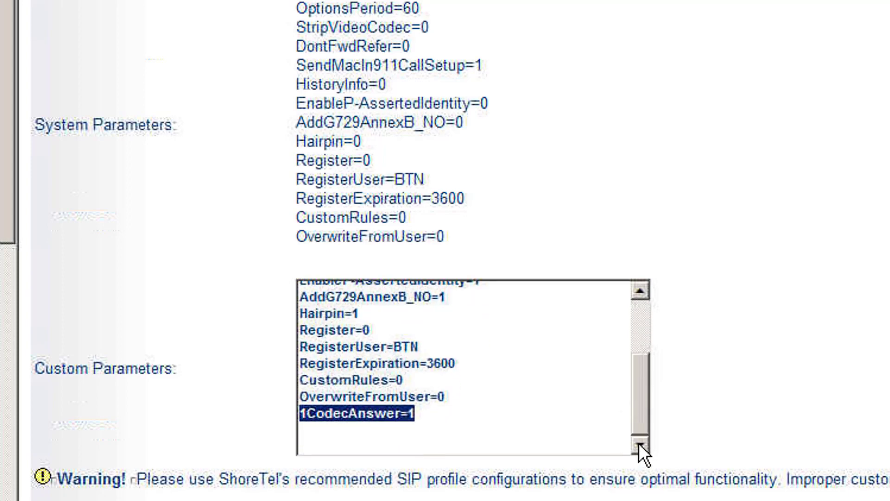
left_click_drag(639, 362, 635, 308)
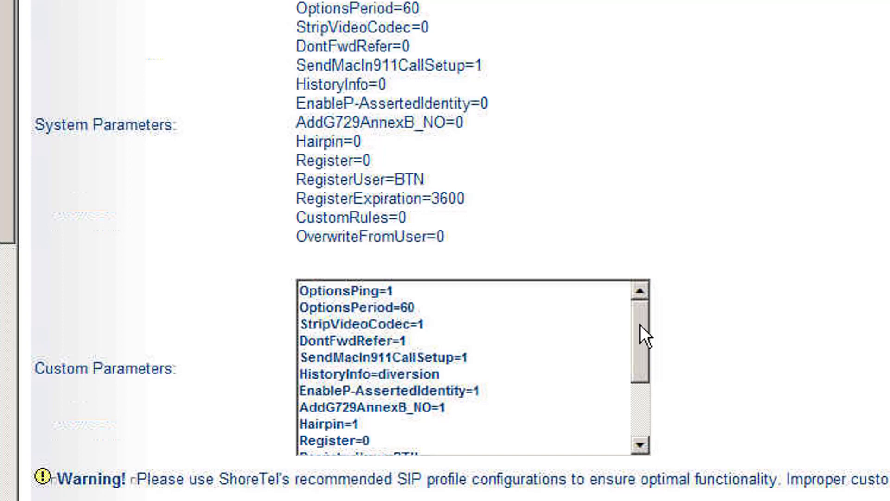
left_click_drag(642, 320, 652, 419)
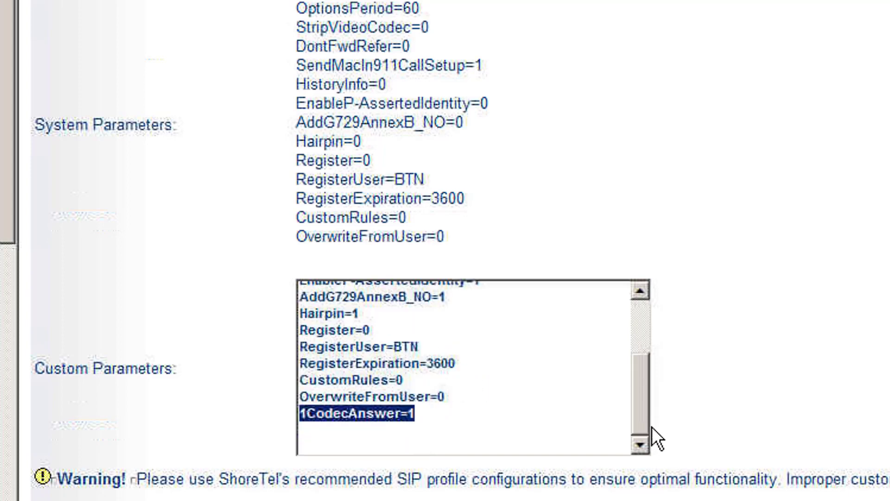
left_click(646, 290)
left_click(646, 290)
left_click(647, 289)
left_click(647, 288)
left_click(647, 288)
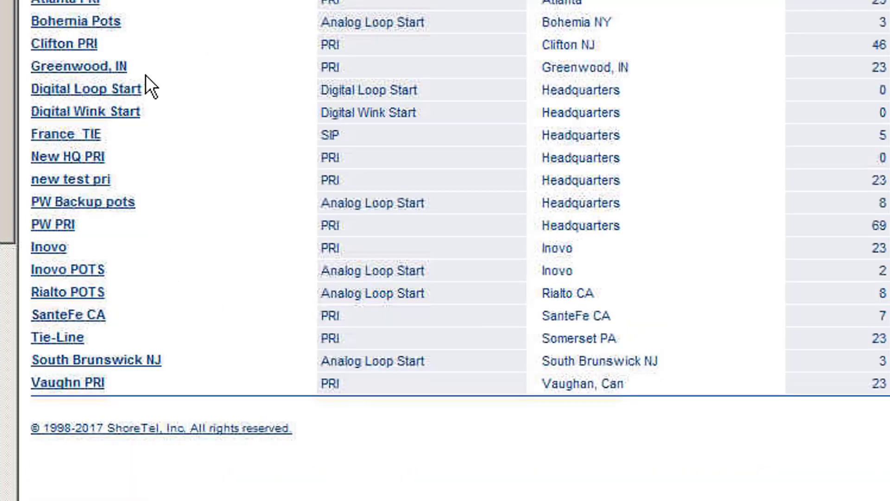
- Open the France_TIE trunk group and view its Off System Extensions ranges, closing the dialog without changes
left_click(86, 139)
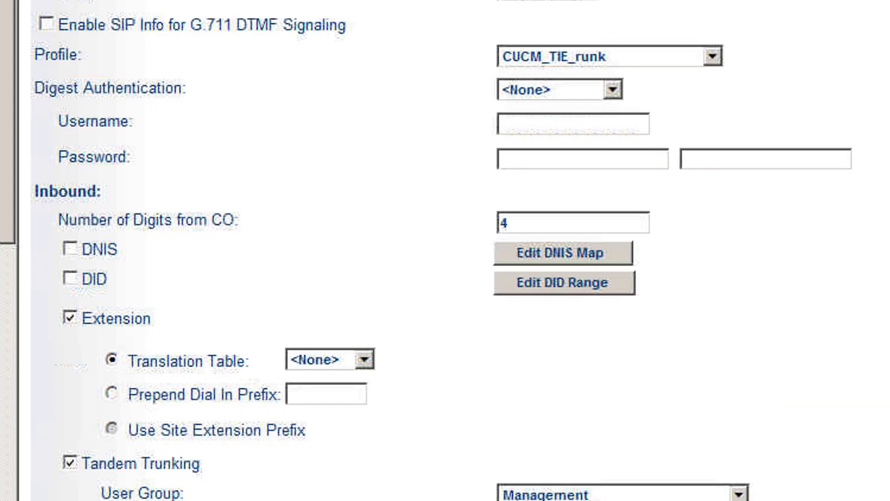
scroll(440, 250, "down", 2)
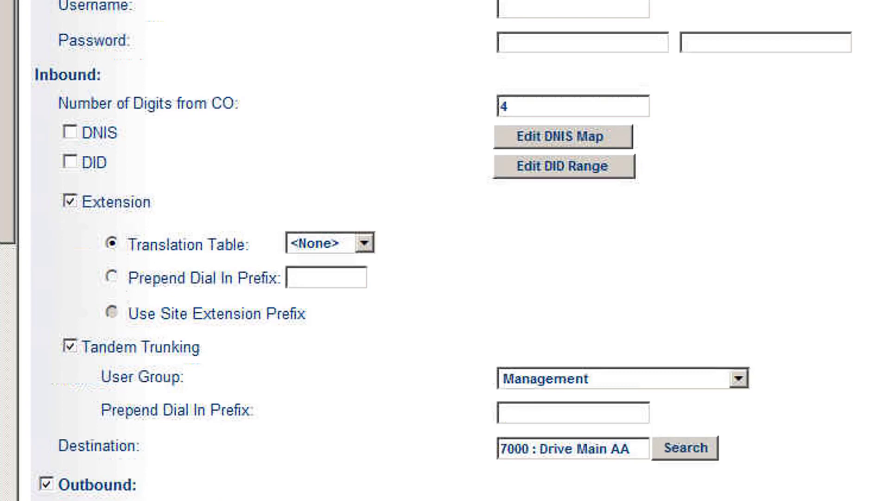
scroll(440, 250, "down", 10)
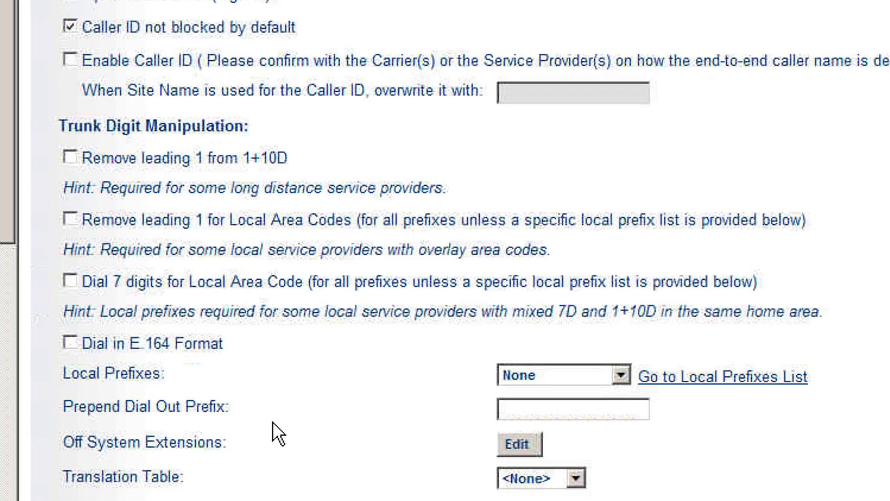
left_click(521, 446)
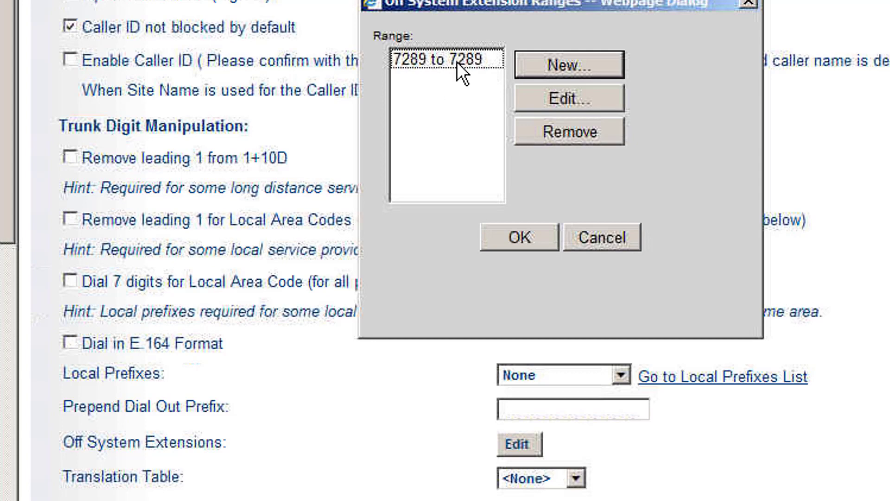
left_click(608, 242)
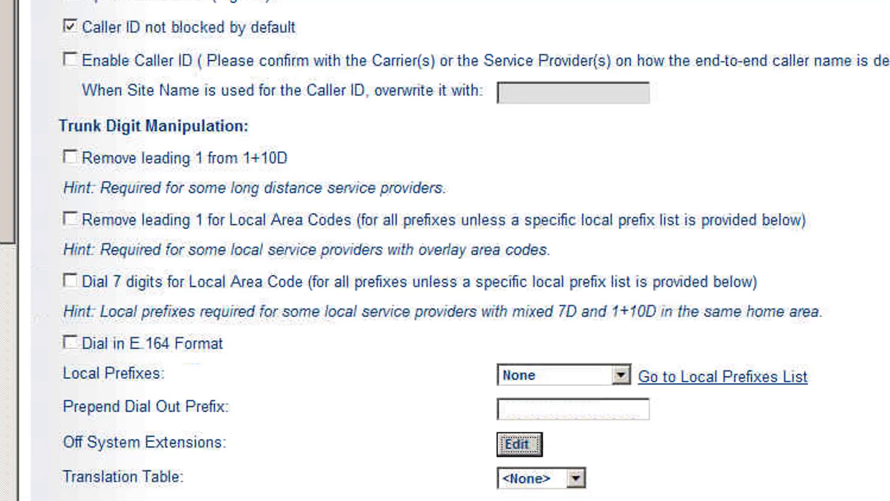
- Review the trunk group's Trunk Services, Trunk Digit Manipulation, Tandem Trunking and Destination settings
scroll(445, 250, "up", 4)
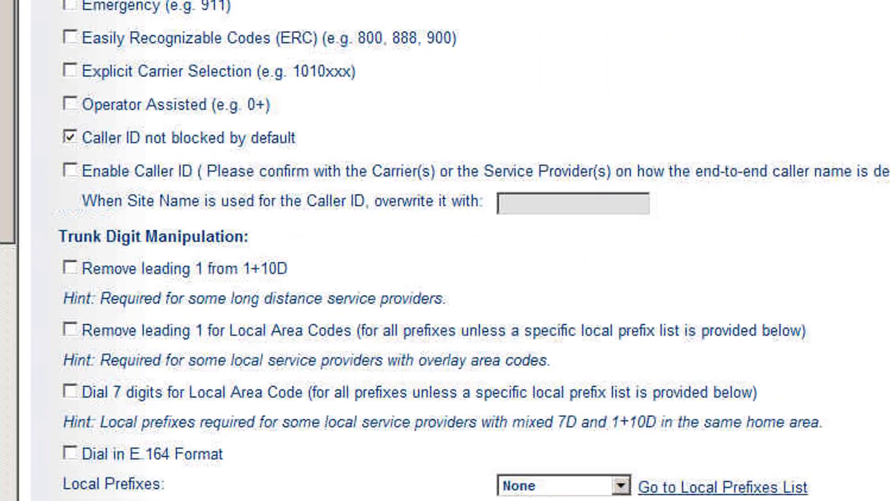
scroll(445, 250, "down", 4)
scroll(445, 250, "up", 5)
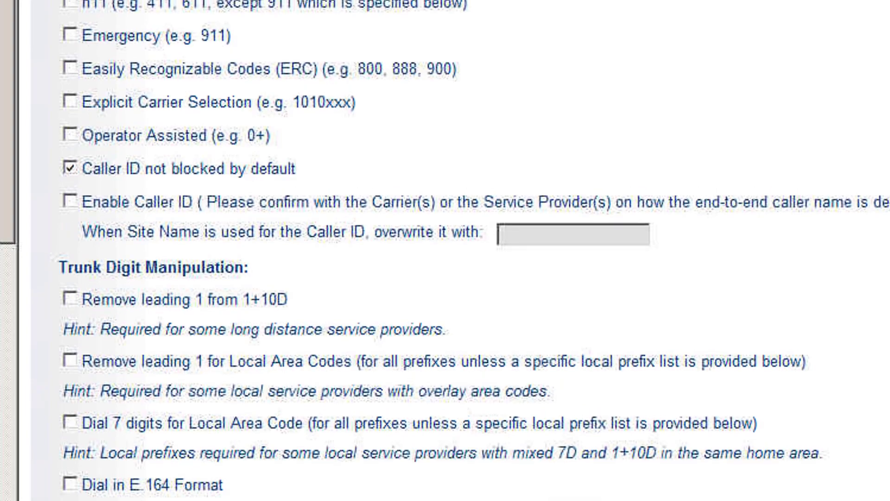
scroll(445, 250, "up", 10)
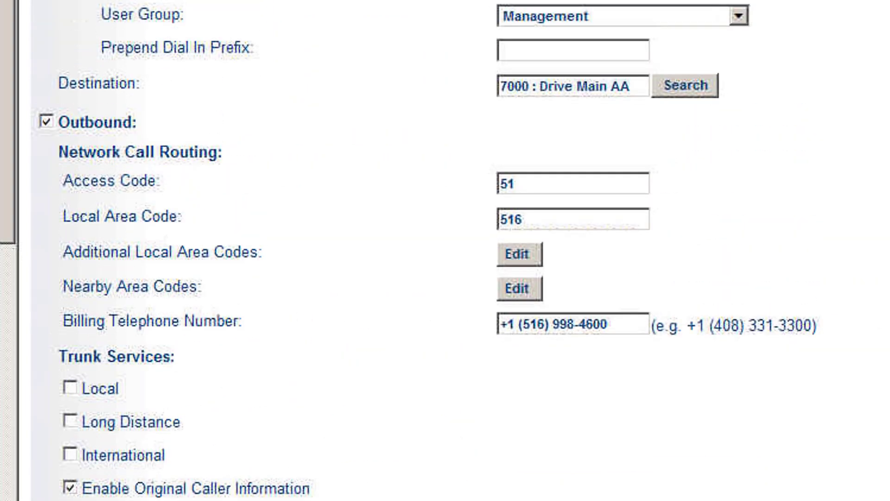
scroll(445, 250, "up", 8)
scroll(445, 250, "down", 5)
scroll(445, 250, "down", 3)
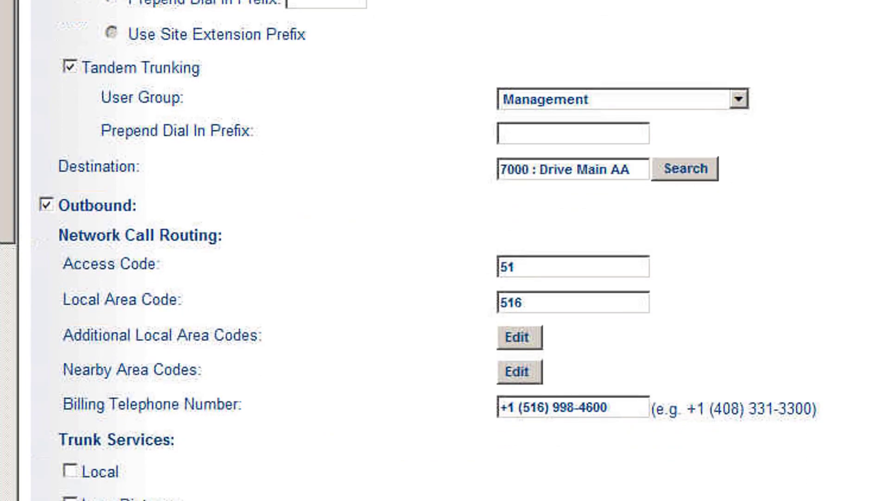
scroll(445, 251, "down", 3)
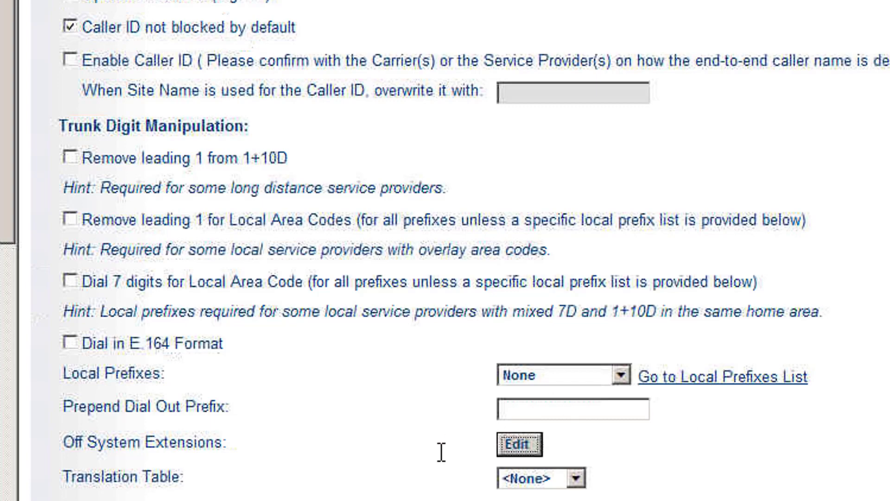
- Check the trunk group's inbound settings and outbound Access Code, and highlight the Off System Extensions label
scroll(454, 251, "up", 10)
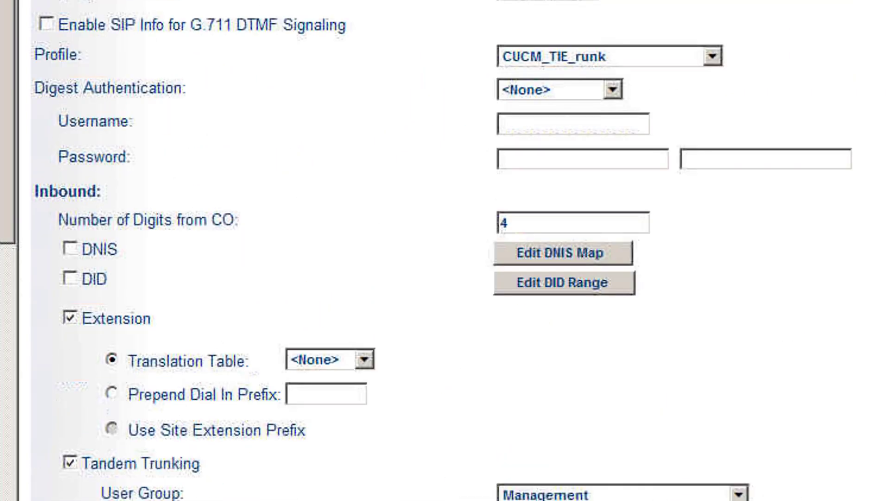
scroll(454, 250, "down", 5)
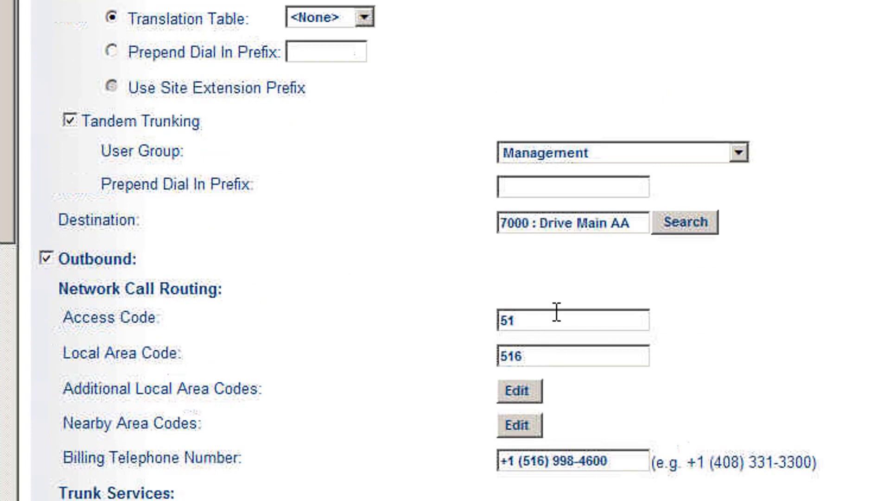
left_click_drag(558, 310, 394, 341)
scroll(454, 250, "down", 15)
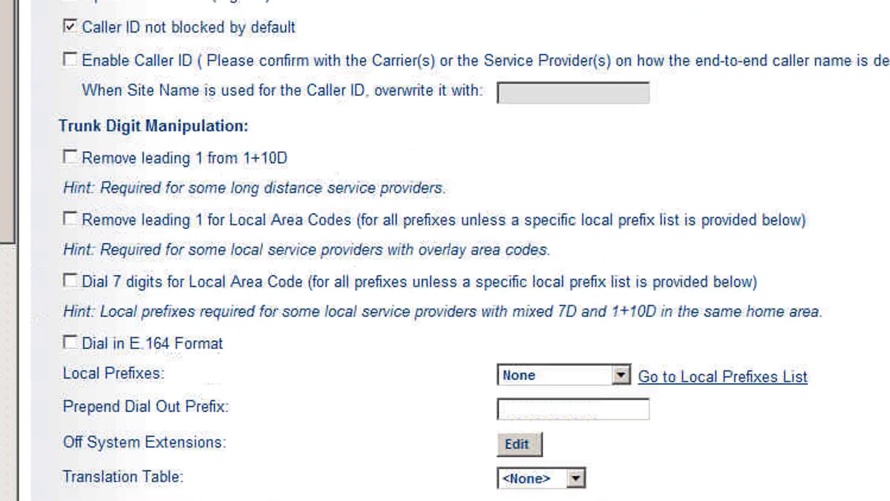
left_click_drag(64, 441, 237, 436)
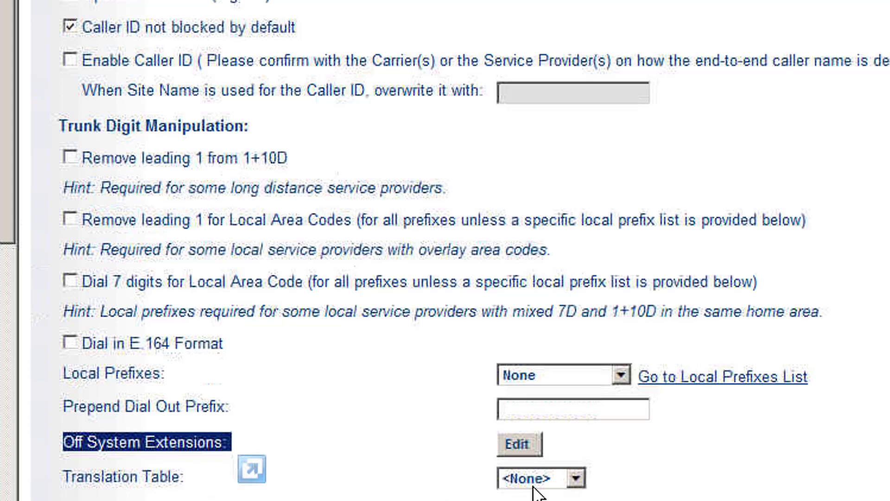
- View the choices for the outbound Translation Table, leaving it at <None>, and clear the text highlight
left_click(576, 478)
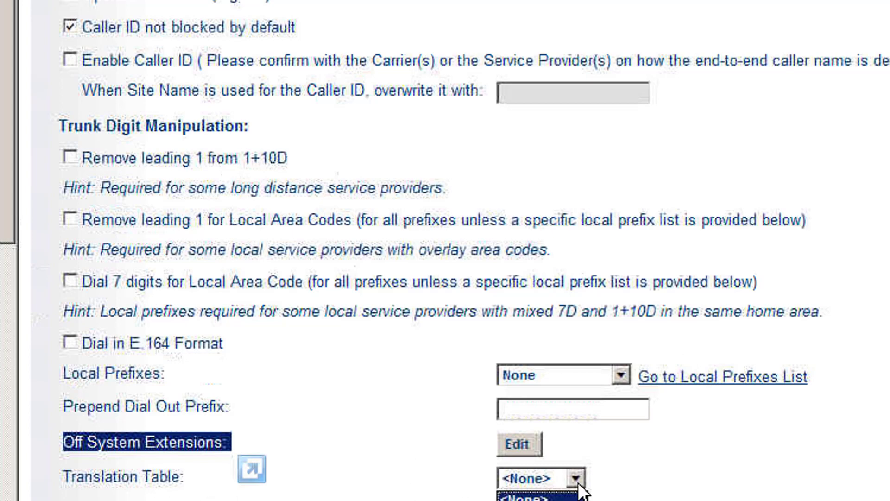
left_click(578, 489)
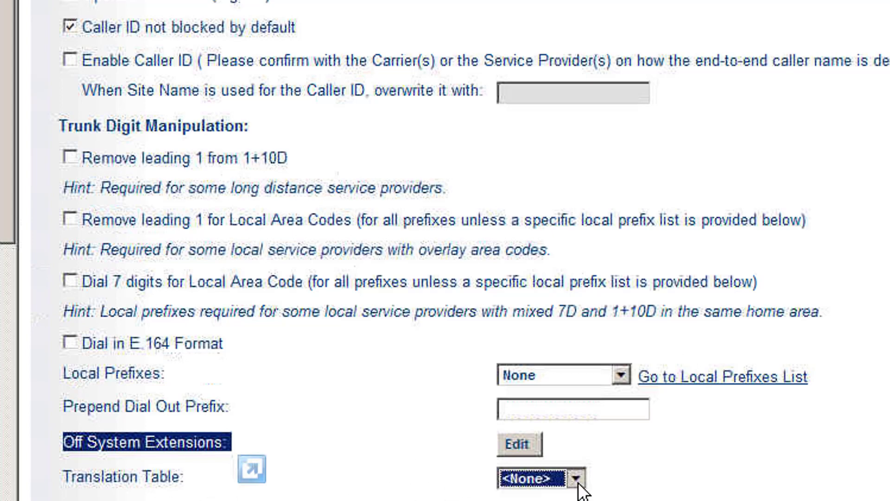
left_click(419, 485)
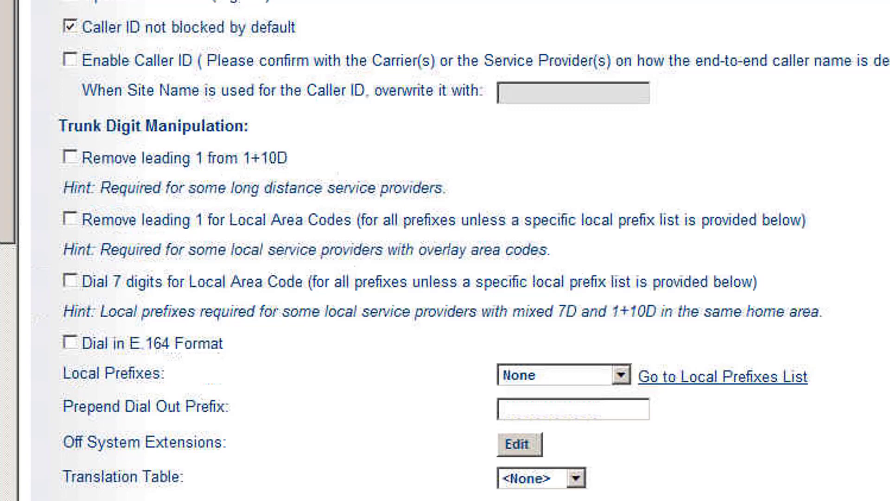
- Examine the trunk group's Network Call Routing section, especially the Access Code, together with its inbound and Trunk Services options
scroll(473, 251, "up", 3)
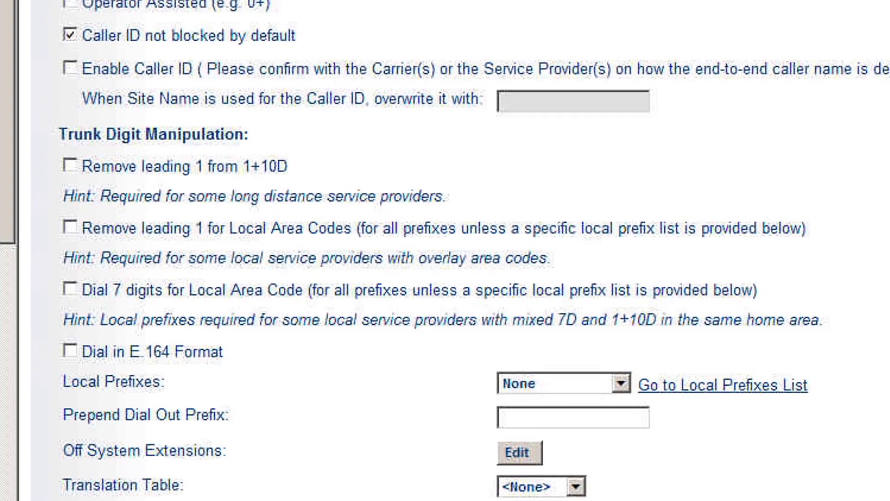
scroll(473, 251, "up", 4)
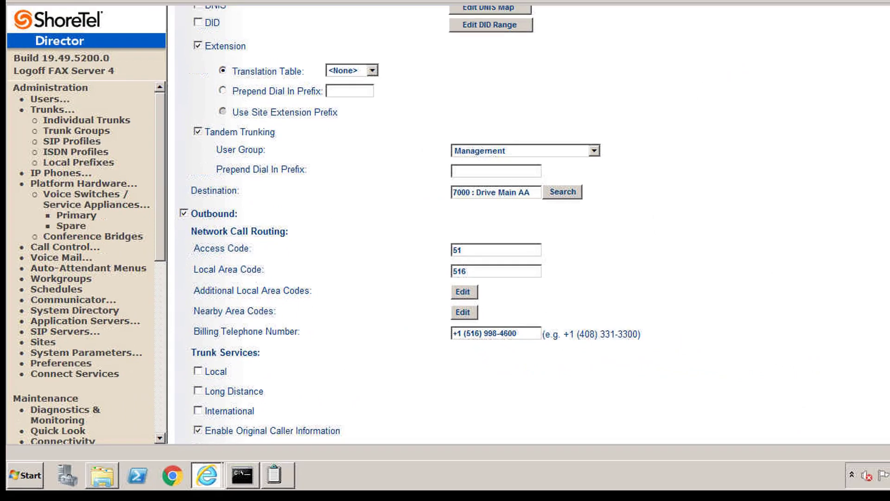
scroll(473, 250, "up", 3)
scroll(473, 250, "down", 5)
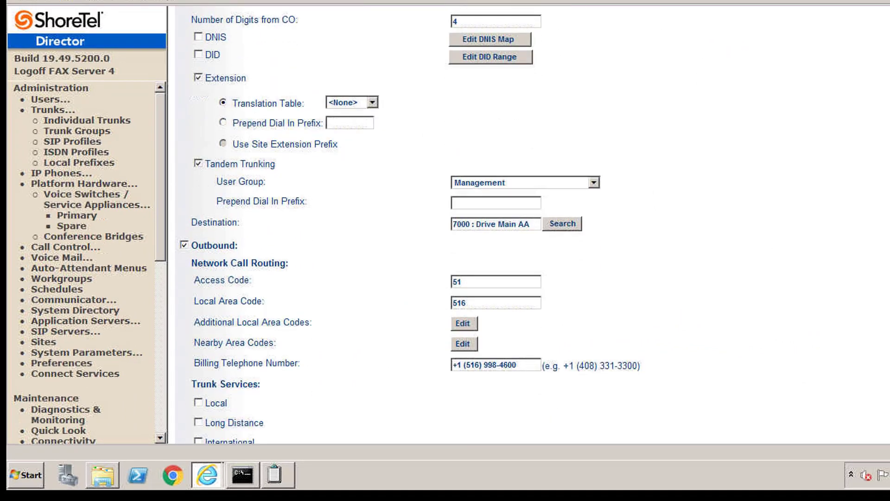
scroll(529, 225, "down", 1)
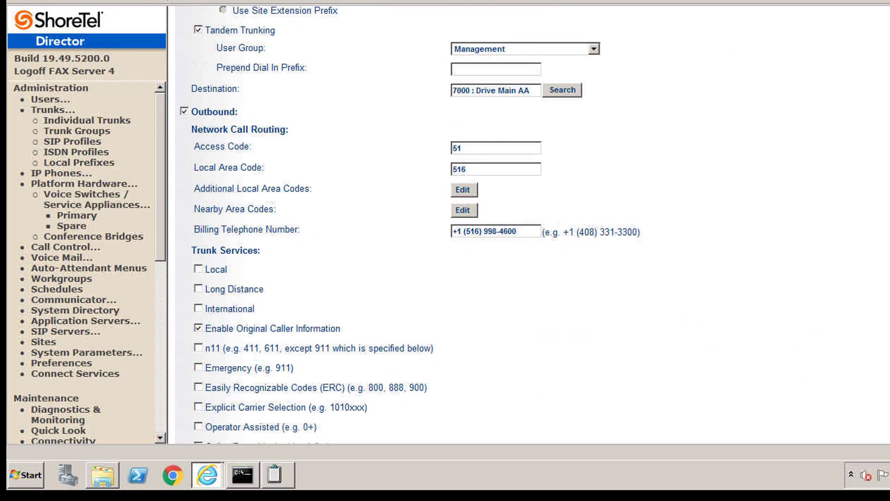
scroll(410, 225, "up", 3)
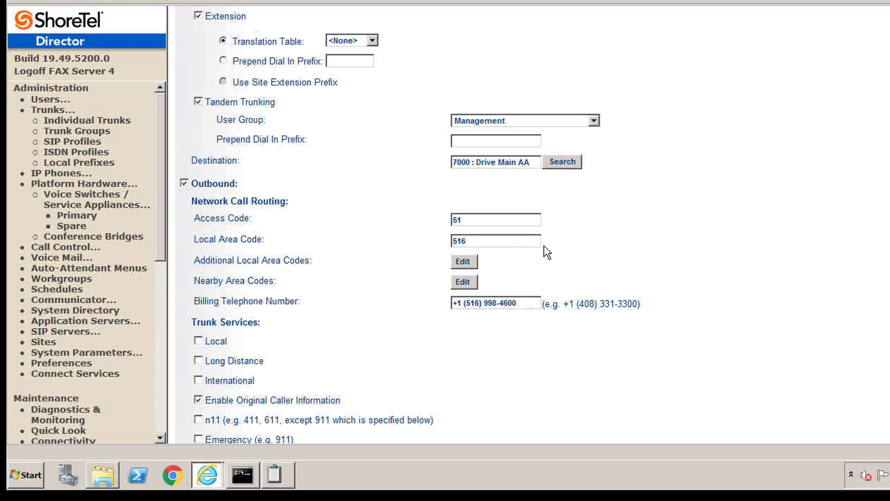
double_click(475, 222)
scroll(533, 223, "down", 5)
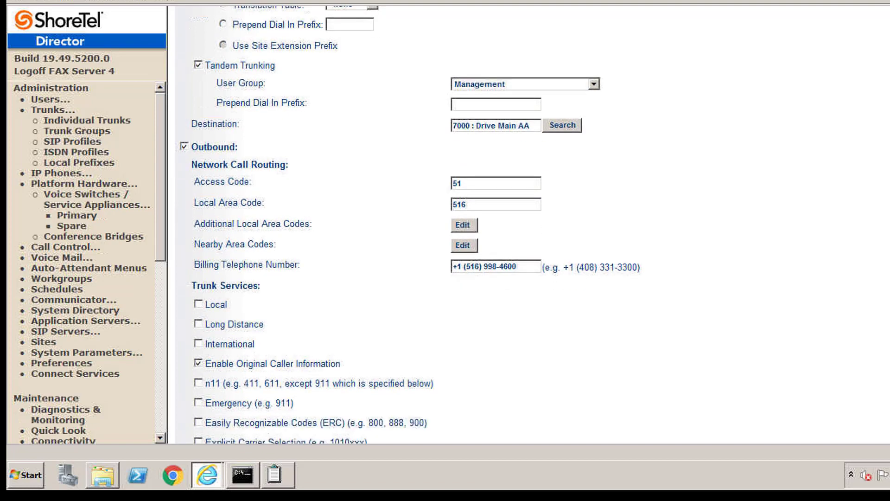
scroll(533, 222, "down", 5)
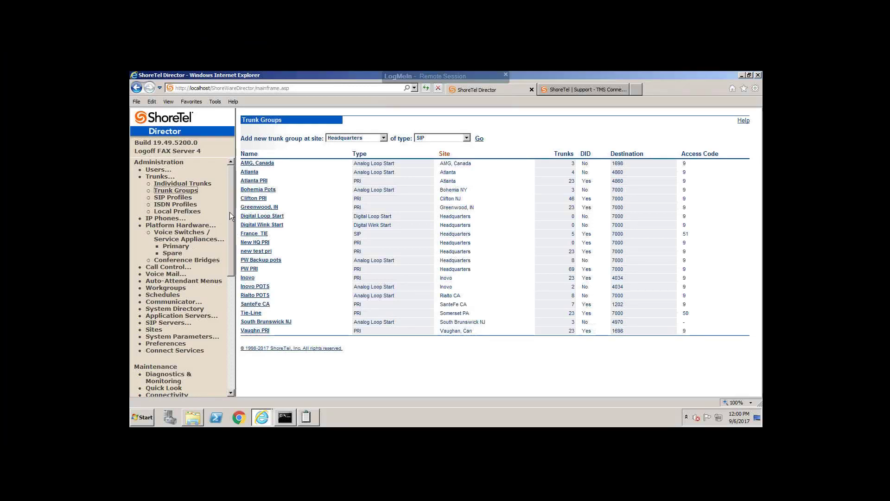
- Open the individual trunks list and choose site Headquarters with trunk group France_TIE as the target for a new trunk
left_click(177, 186)
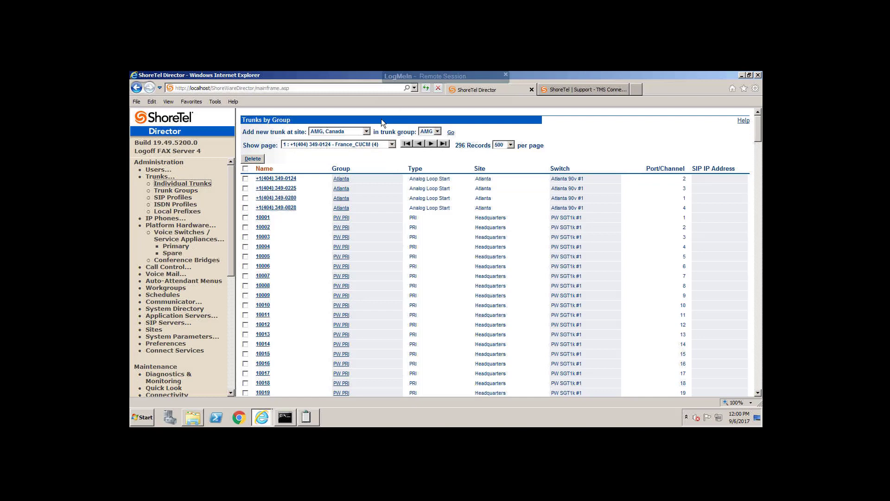
left_click(367, 131)
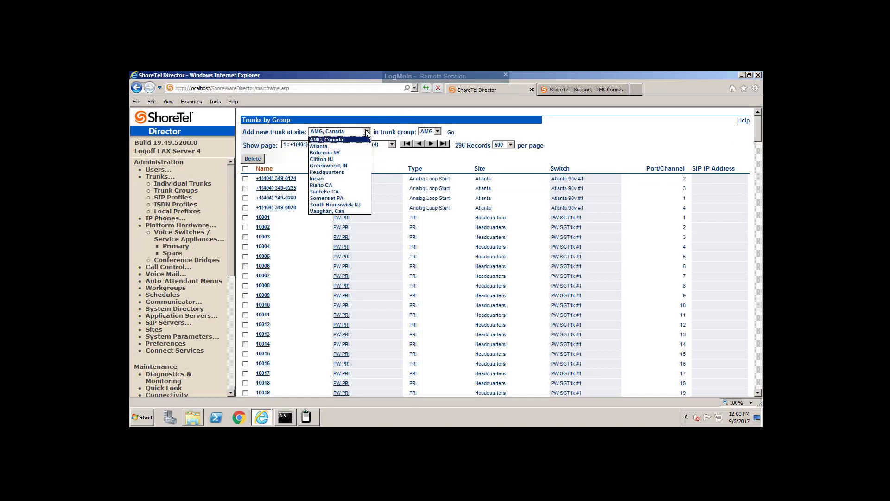
left_click(346, 152)
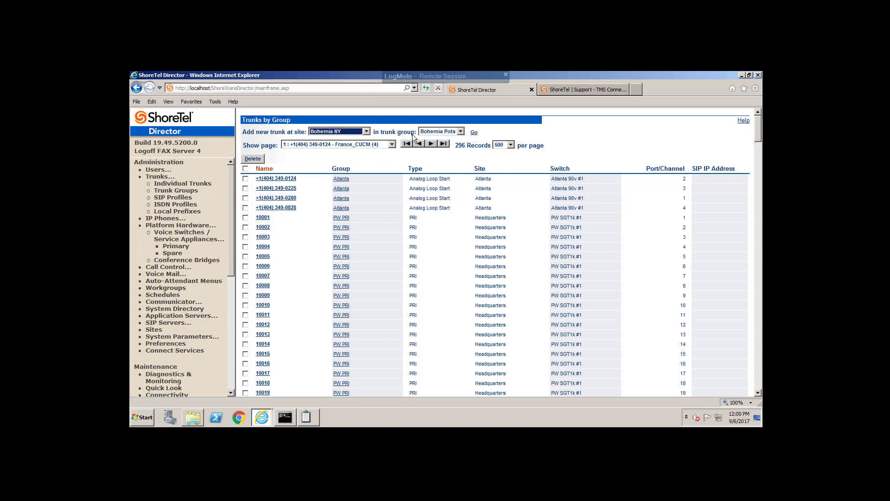
left_click(460, 132)
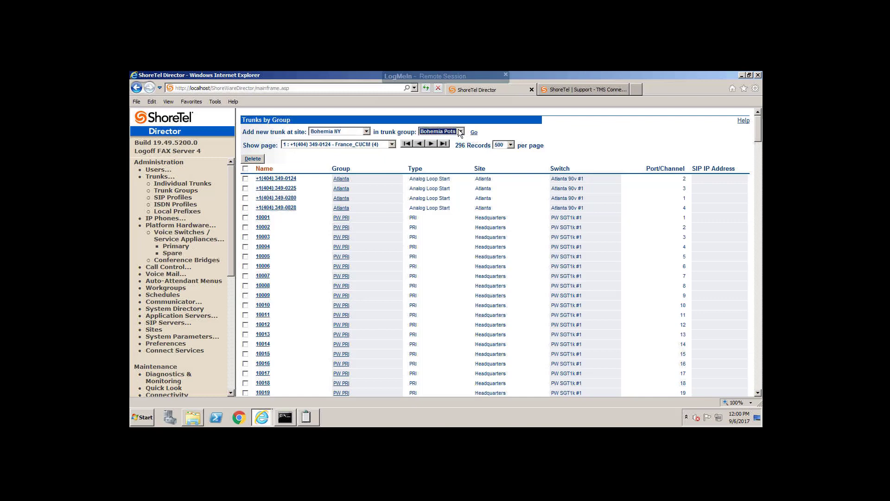
left_click(369, 131)
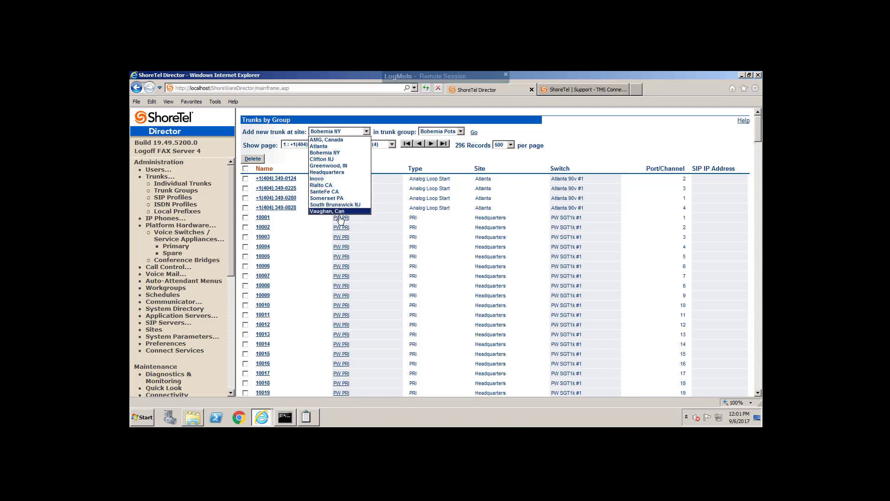
left_click(337, 171)
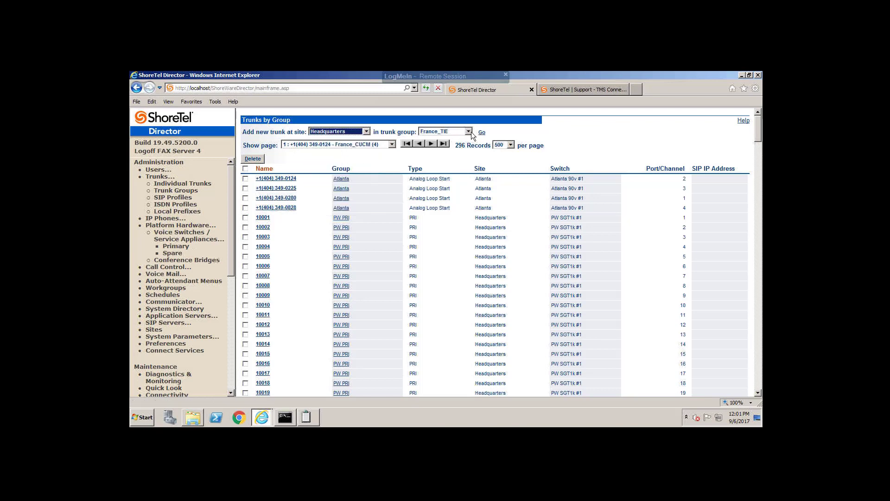
left_click(469, 132)
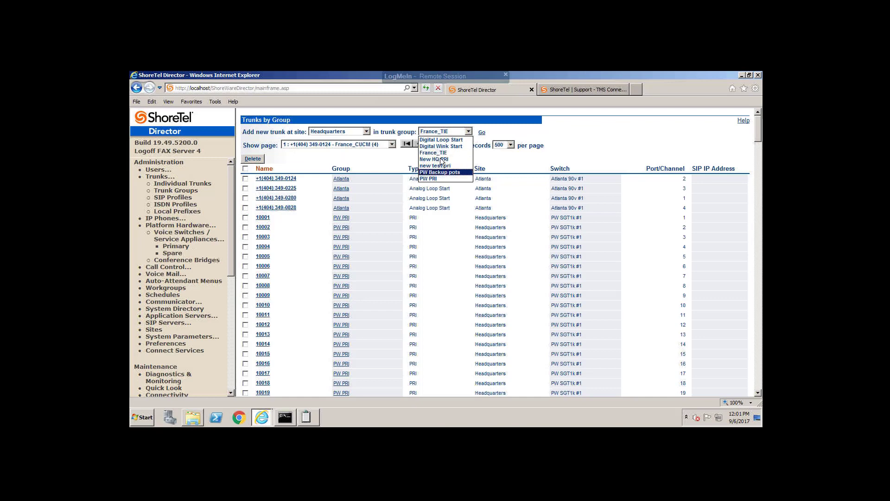
left_click(371, 159)
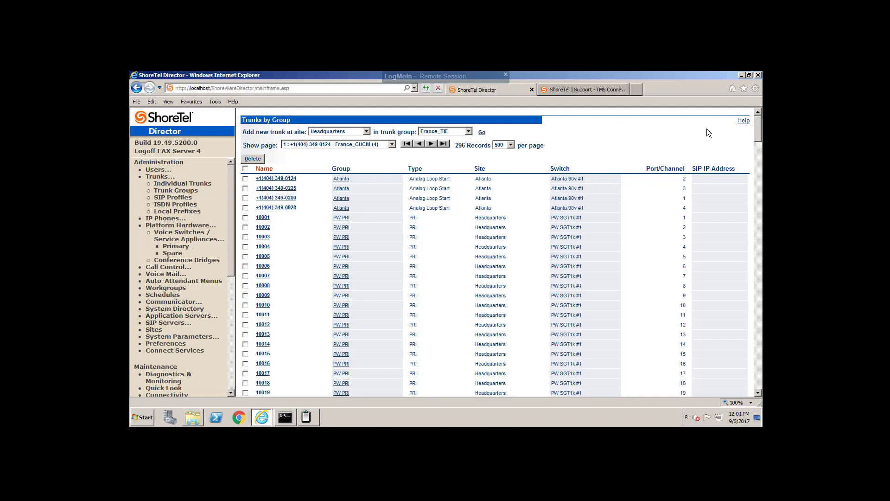
- Review the individual trunk France_CUCM, especially its Switch and IP Address settings, and return to the previous page
left_click_drag(759, 129, 739, 144)
left_click_drag(758, 255, 758, 396)
left_click_drag(566, 426, 373, 371)
left_click_drag(735, 387, 740, 399)
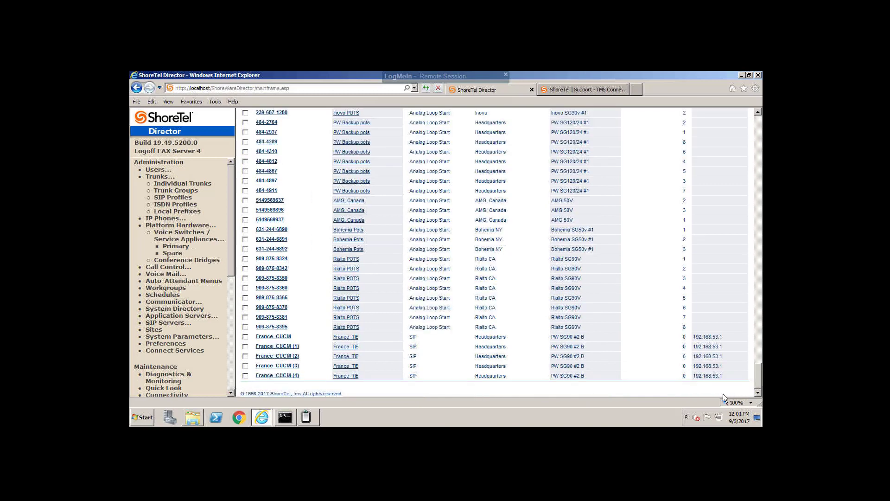
left_click(280, 337)
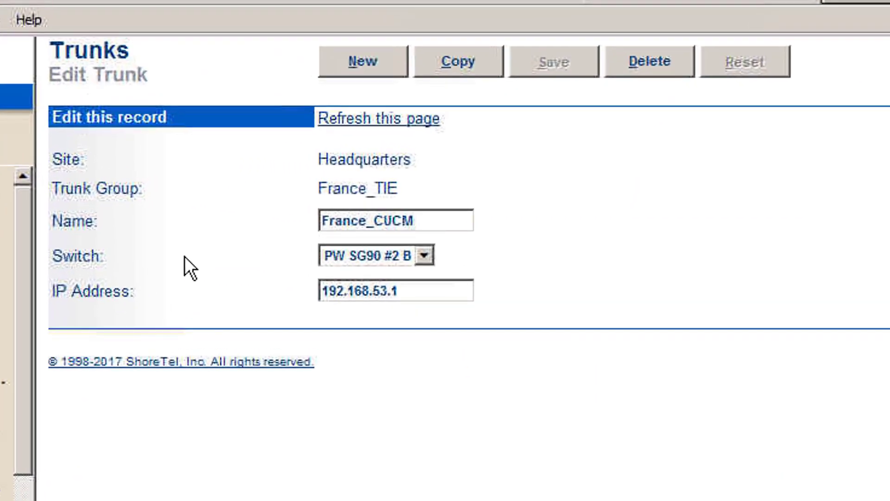
left_click_drag(135, 255, 213, 213)
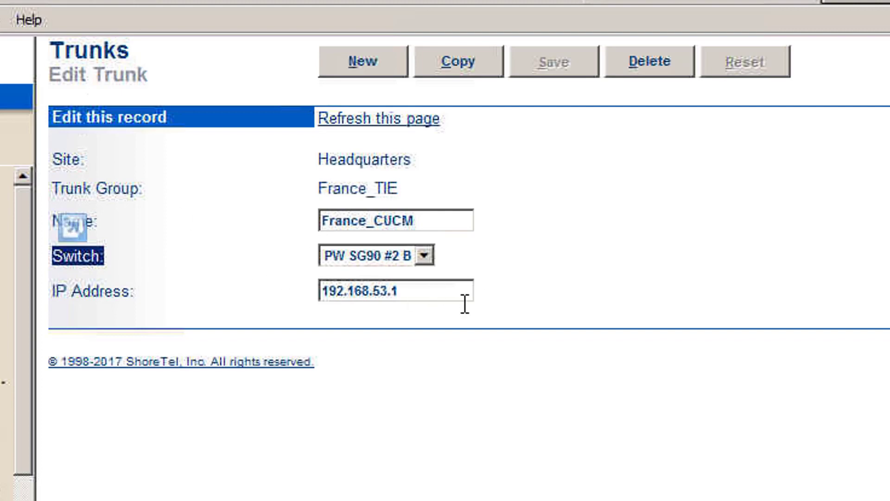
double_click(439, 302)
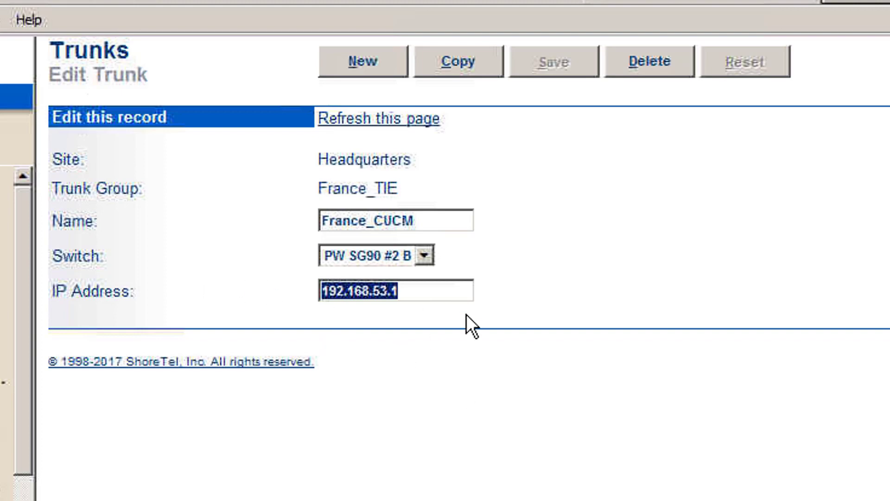
left_click_drag(421, 285, 243, 281)
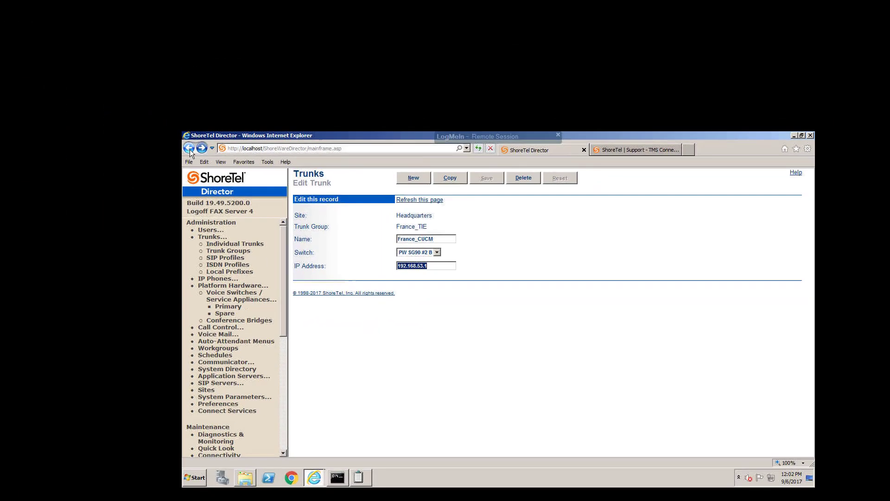
left_click(189, 150)
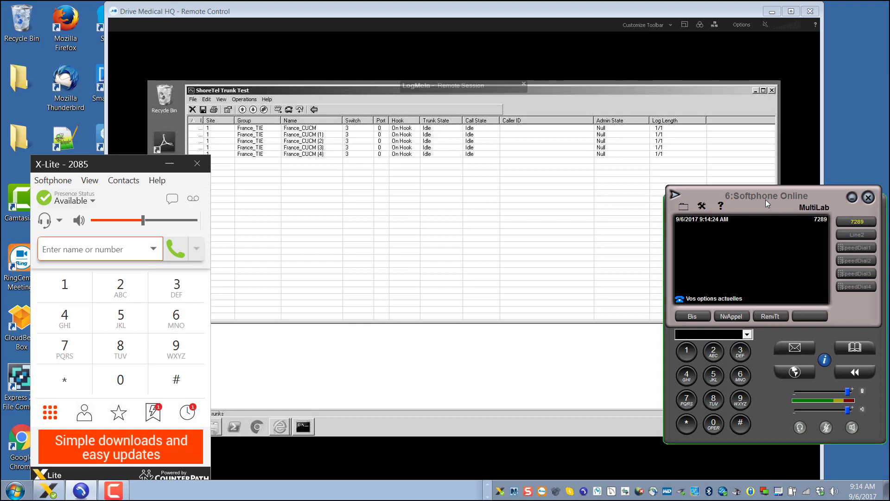
- Arrange the 6:Softphone Online and X-Lite windows around the ShoreTel Trunk Test list and select the France_CUCM trunk
left_click_drag(766, 200, 733, 201)
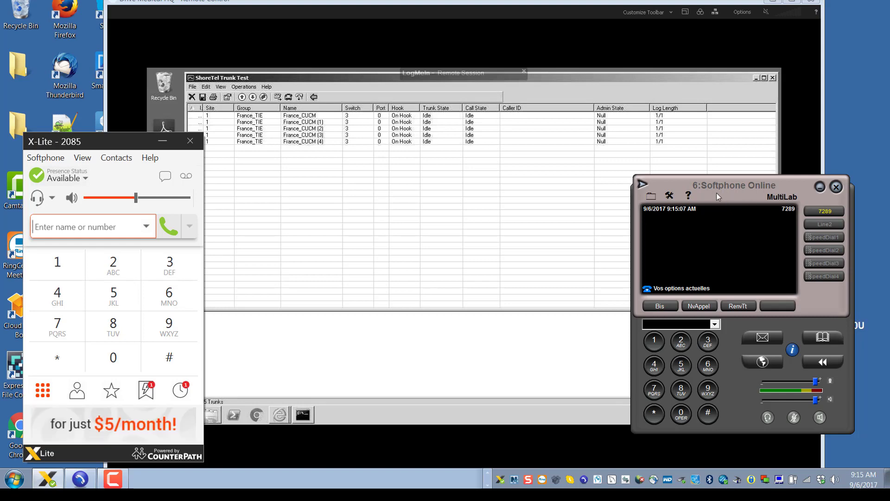
left_click_drag(716, 191, 713, 188)
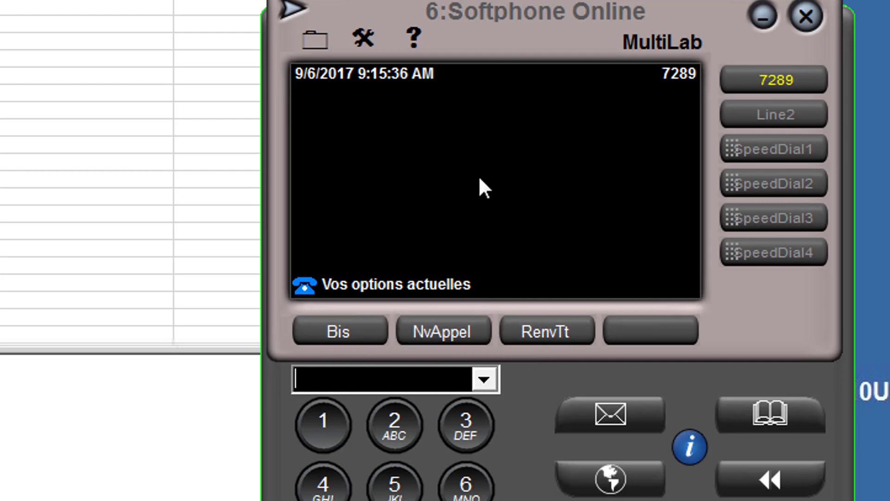
left_click_drag(510, 21, 461, 5)
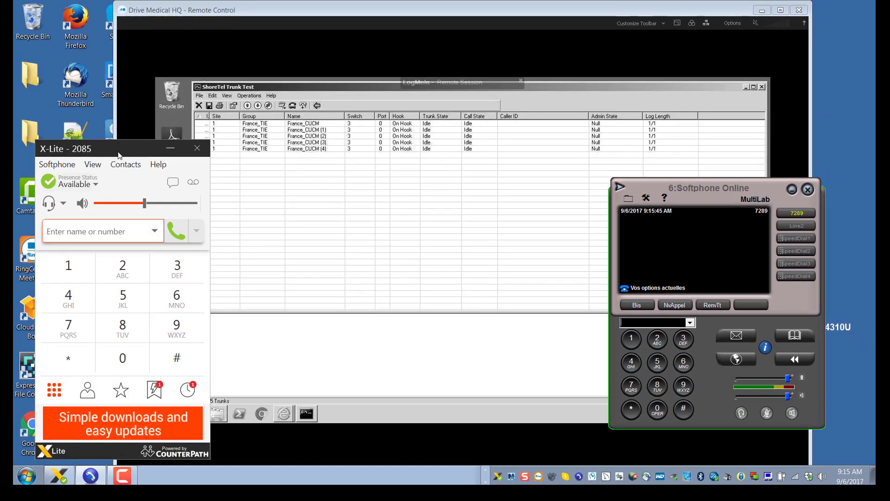
left_click_drag(119, 156, 130, 146)
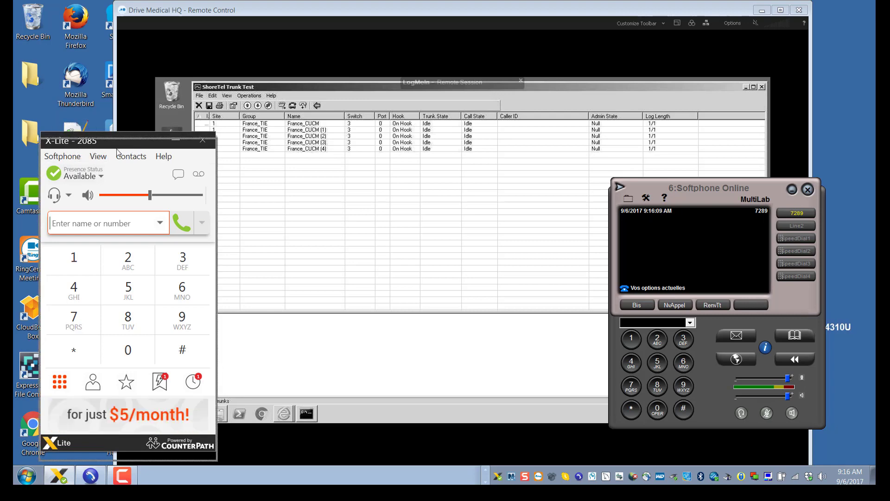
left_click_drag(117, 152, 119, 157)
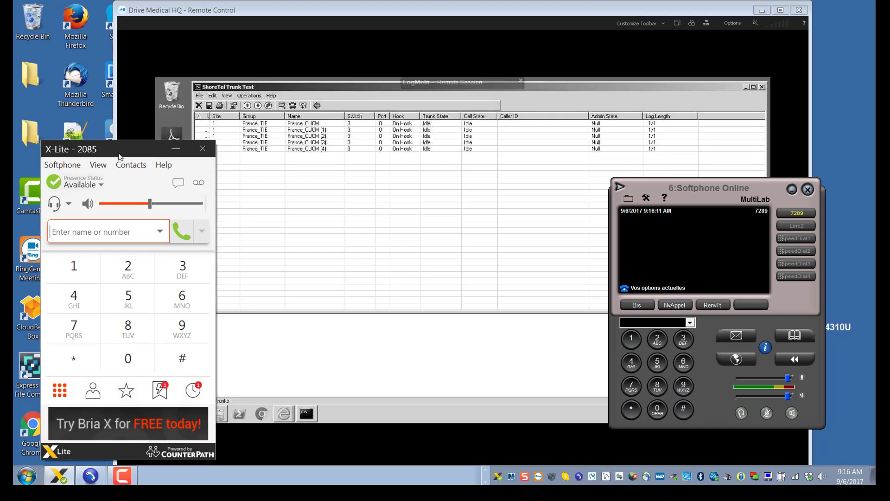
left_click(352, 267)
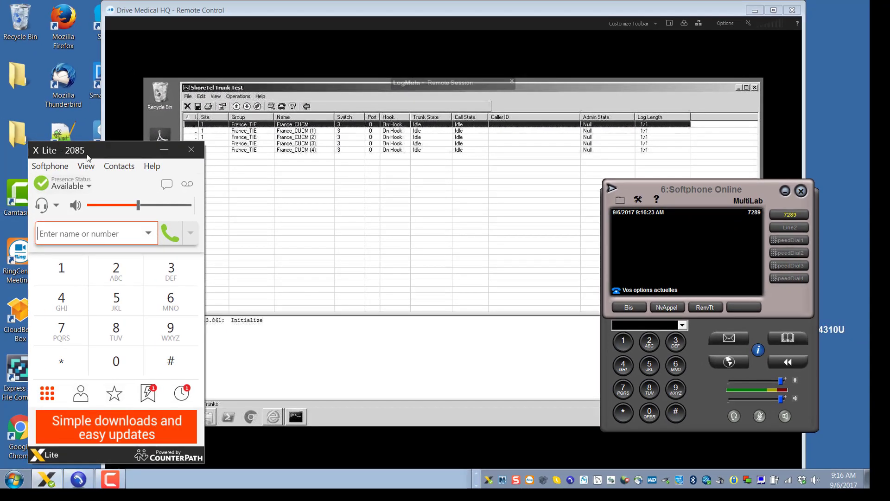
- Make a test call from X-Lite to extension 7289, answering and ending it on the receiving softphone
left_click(71, 333)
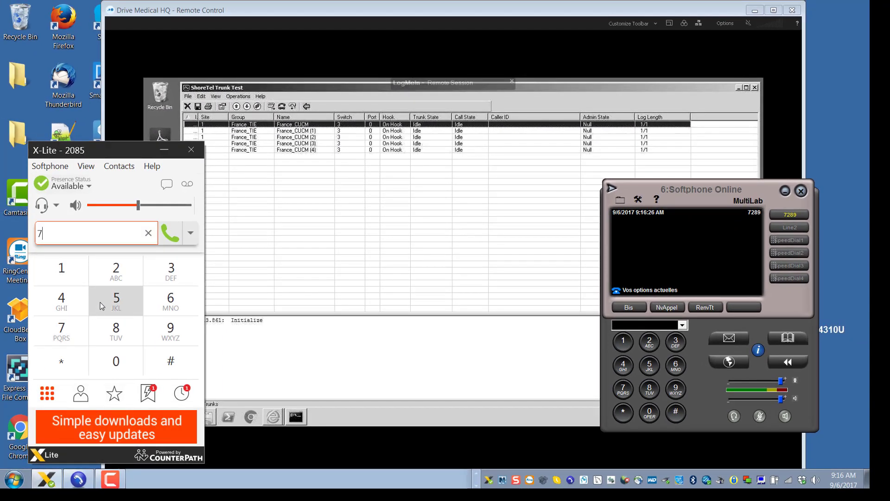
left_click(114, 271)
left_click(120, 340)
left_click(170, 330)
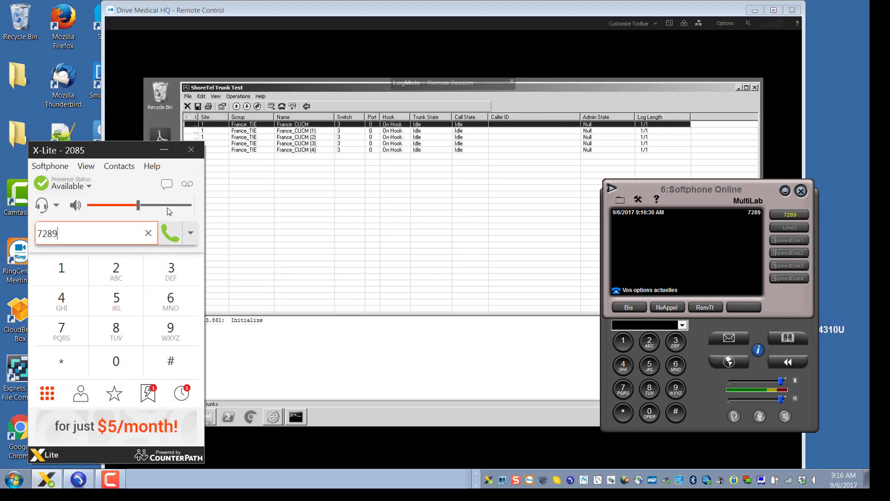
left_click(169, 236)
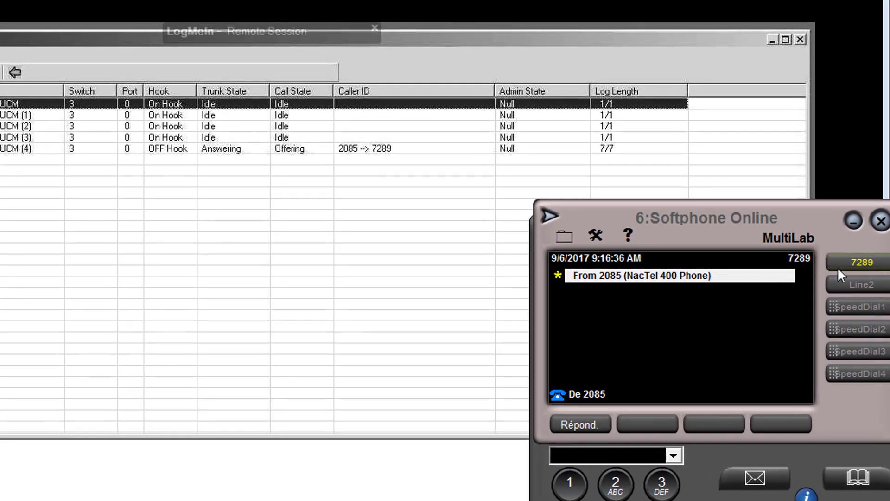
left_click(845, 260)
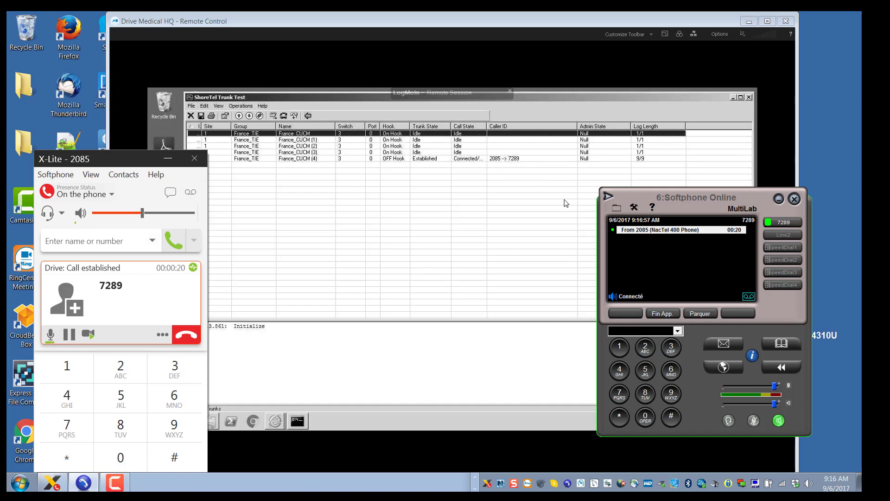
left_click(778, 420)
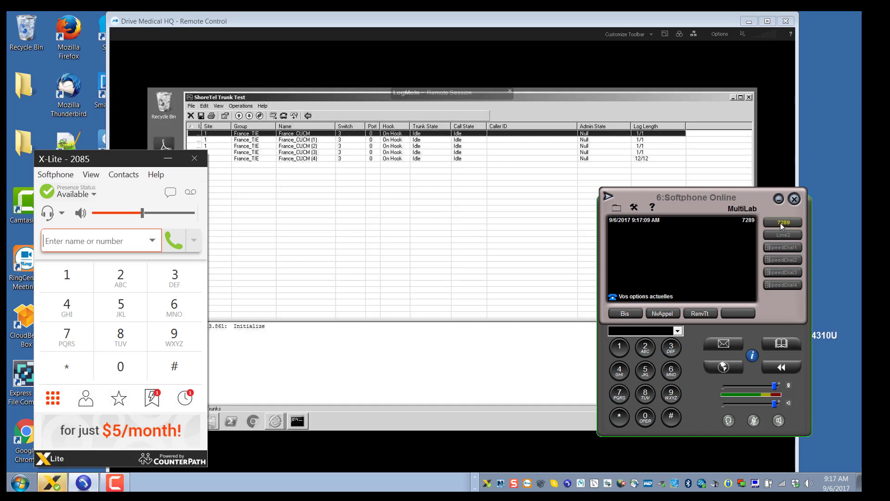
- Try to call 7000 without an access code from the 7289 softphone and end the attempt
left_click(619, 394)
left_click(644, 417)
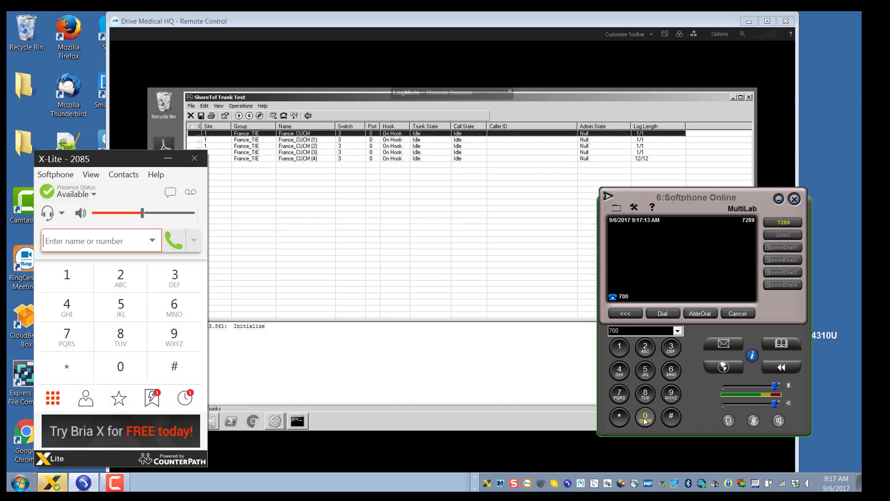
left_click(658, 313)
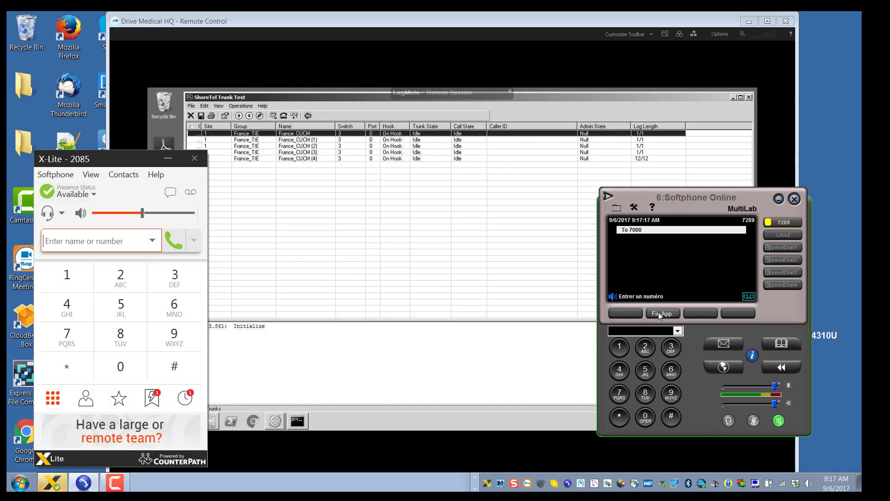
left_click(778, 421)
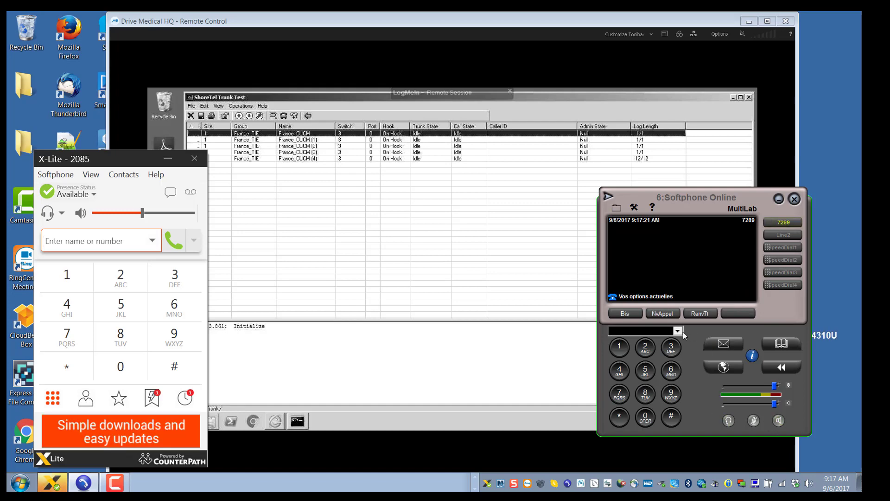
- Call extension 2085 from the 7289 softphone using access code 51, dialing 512085
left_click(645, 373)
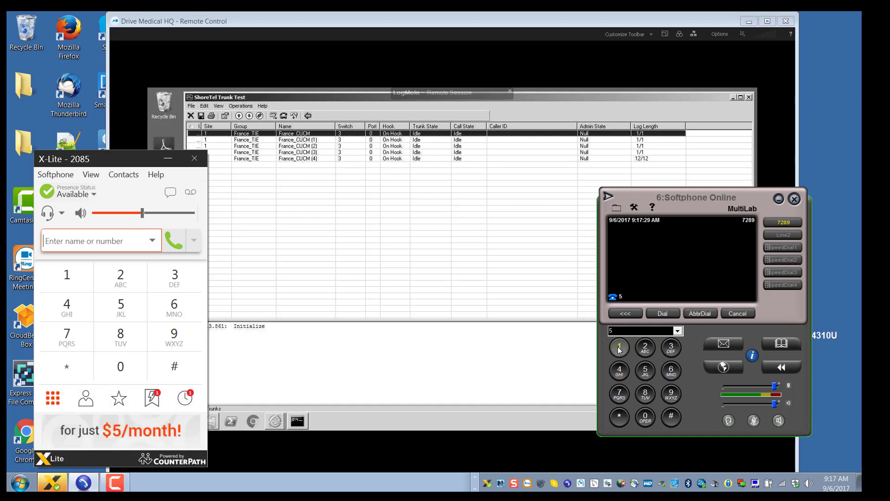
left_click(645, 350)
left_click(646, 417)
left_click(645, 371)
left_click(645, 371)
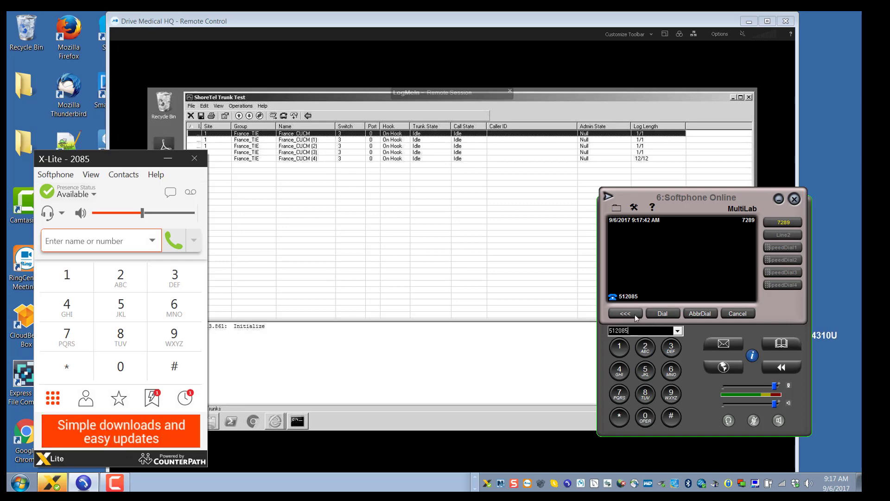
left_click(661, 314)
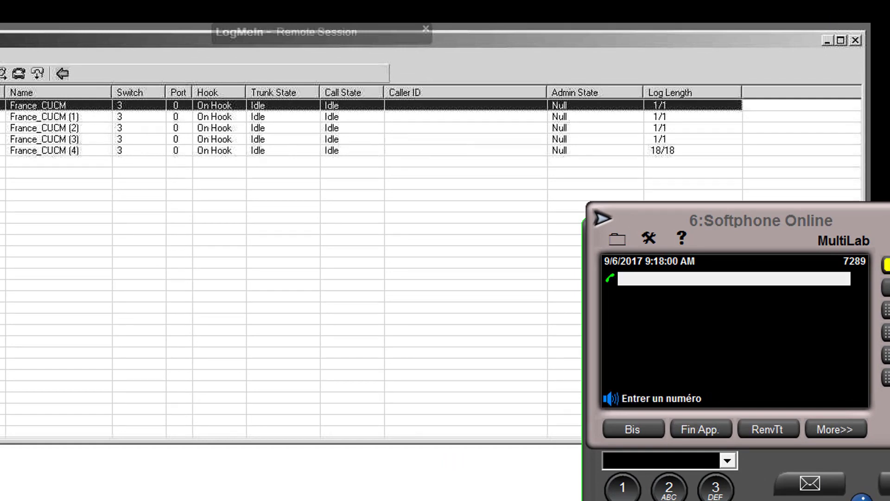
- Call 7000 from the 7289 softphone using access code 51, and reposition the X-Lite window slightly lower
type("5")
left_click(619, 494)
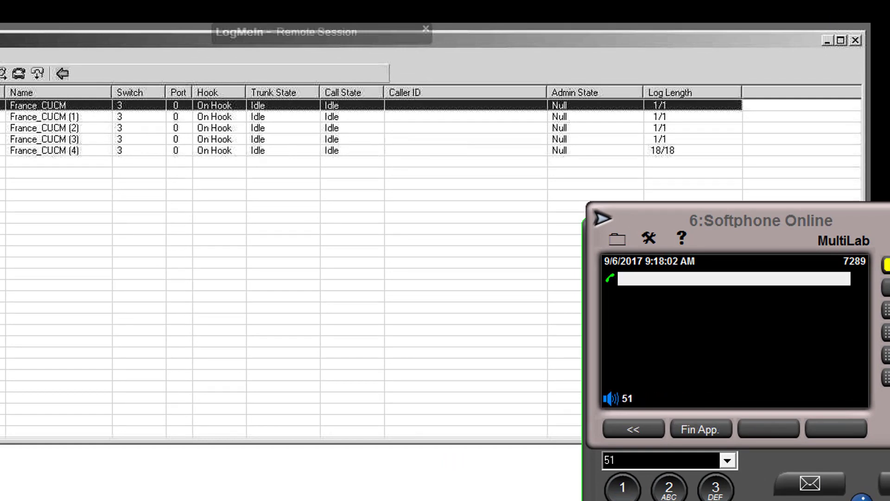
type("7000")
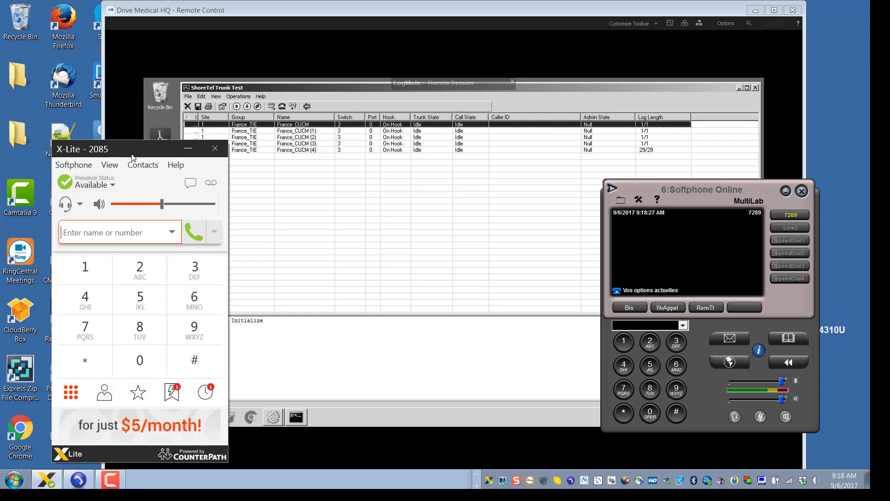
left_click_drag(134, 157, 130, 168)
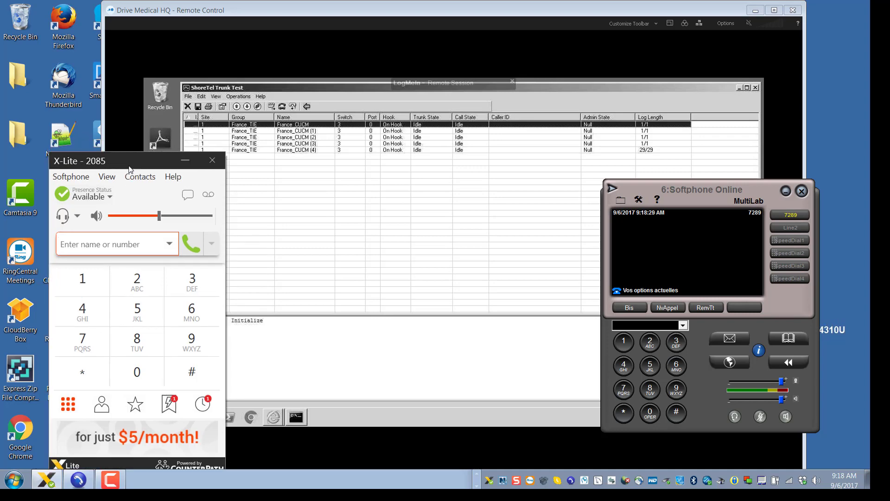